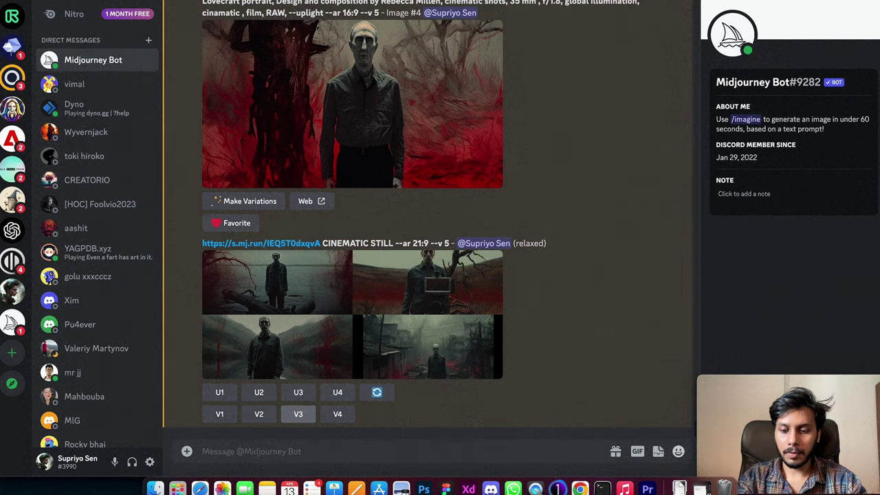
Start an /imagine command in the Midjourney Bot chat with the prompt still empty.
text(/)
key(Return)
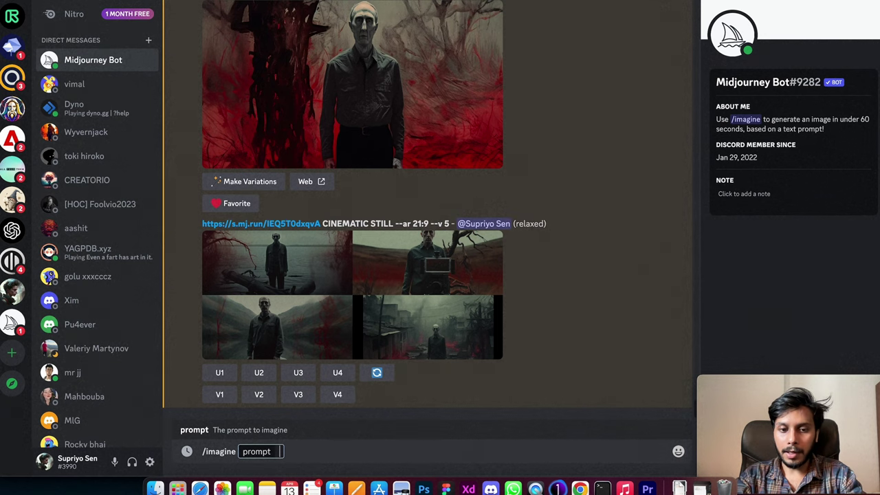
Paste the reference photo link into the prompt to generate the 'Fashion Photography, cinematic shots, 35 mm, f/1.8' grid.
text(https://images.pexels.com/photos/15963991/pexels-photo-15963991.jpeg?auto=compress&cs=tinysrgb&w=1600&lazy=load)
text(---)
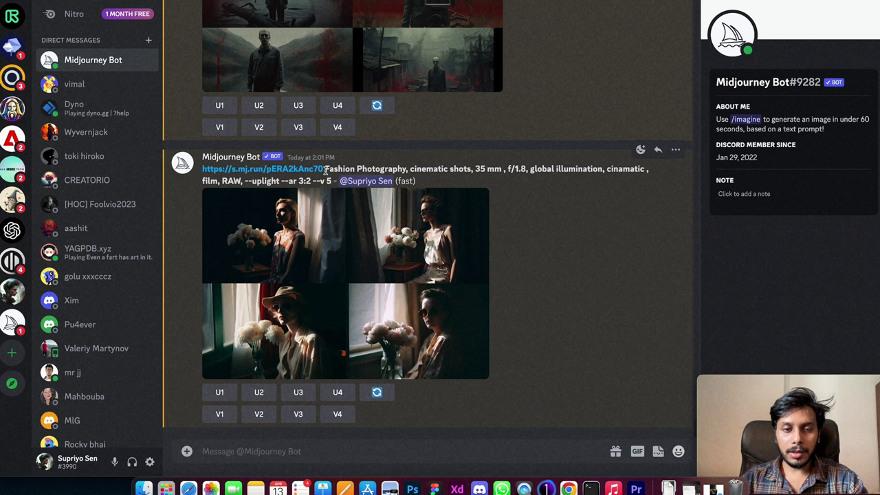
triple_click(326, 170)
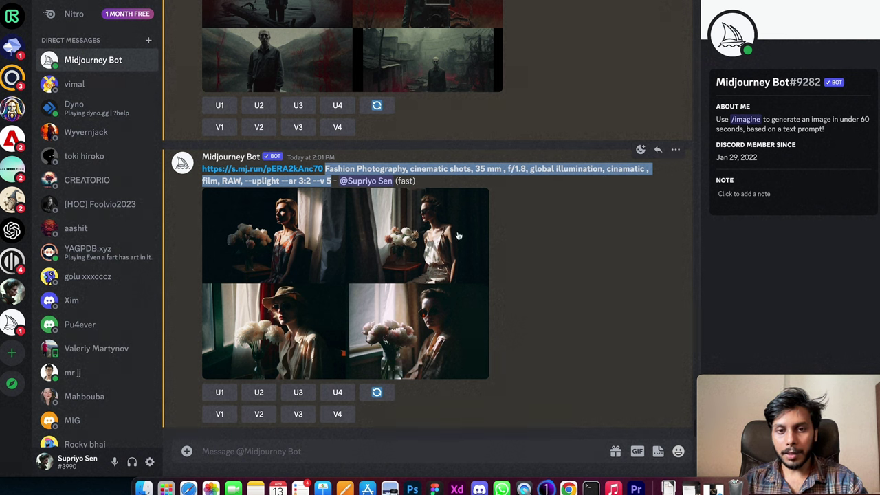
click(509, 235)
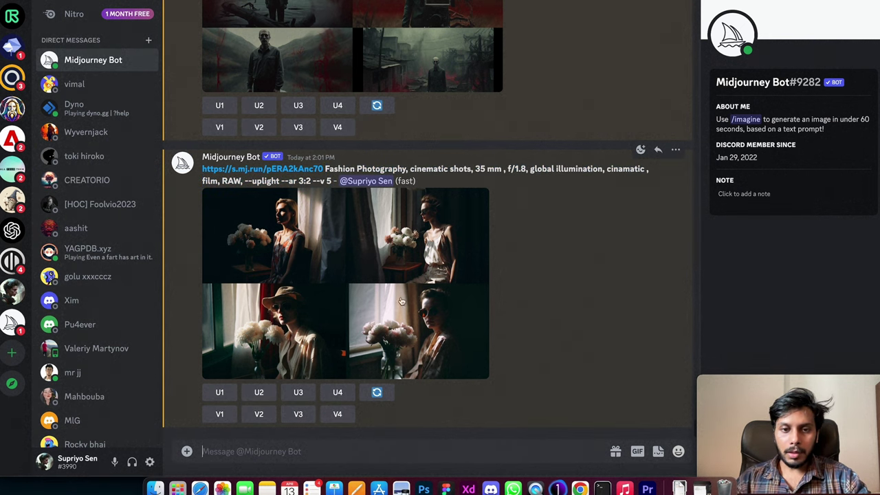
Inspect the grid of women by the window with white flowers enlarged, then begin a new slash command.
click(342, 269)
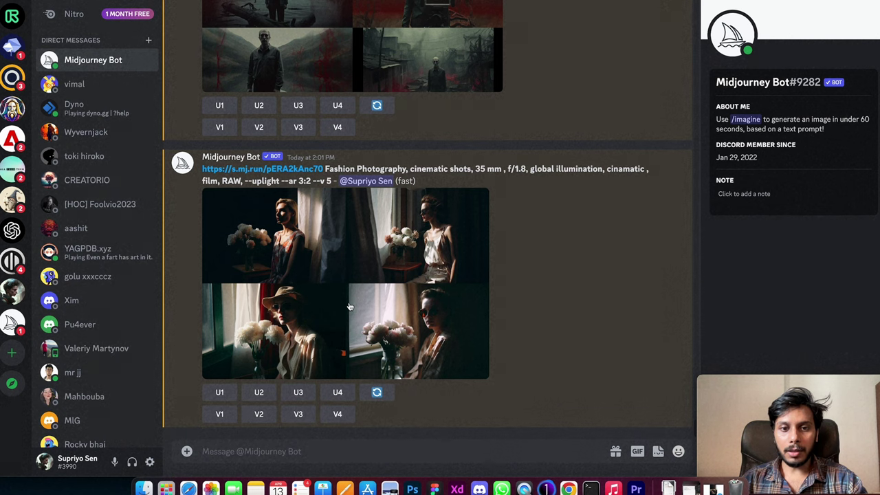
click(348, 307)
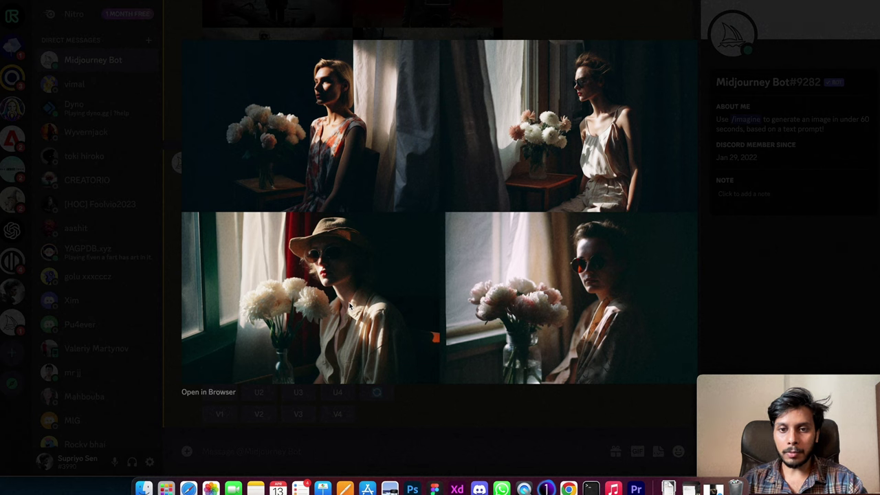
click(341, 413)
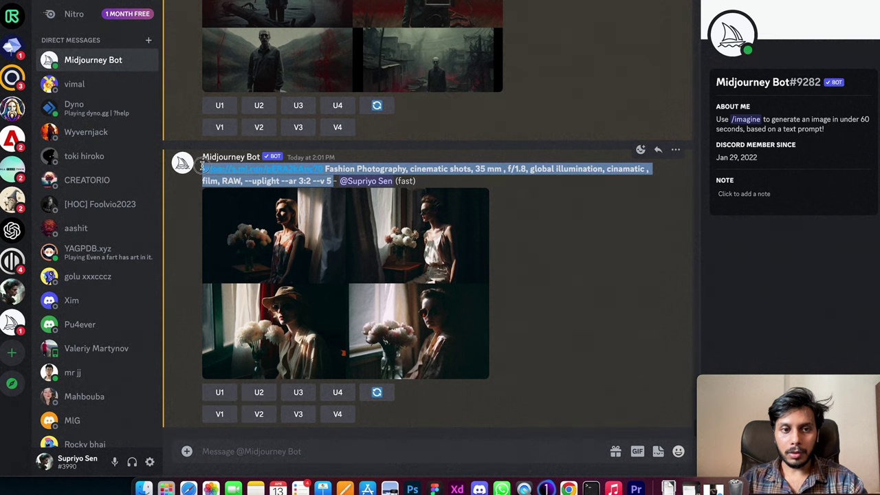
click(310, 449)
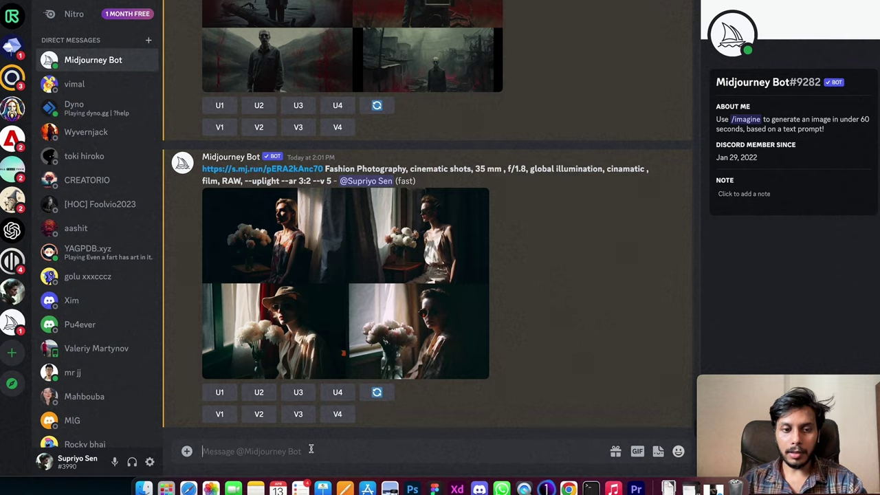
text(/)
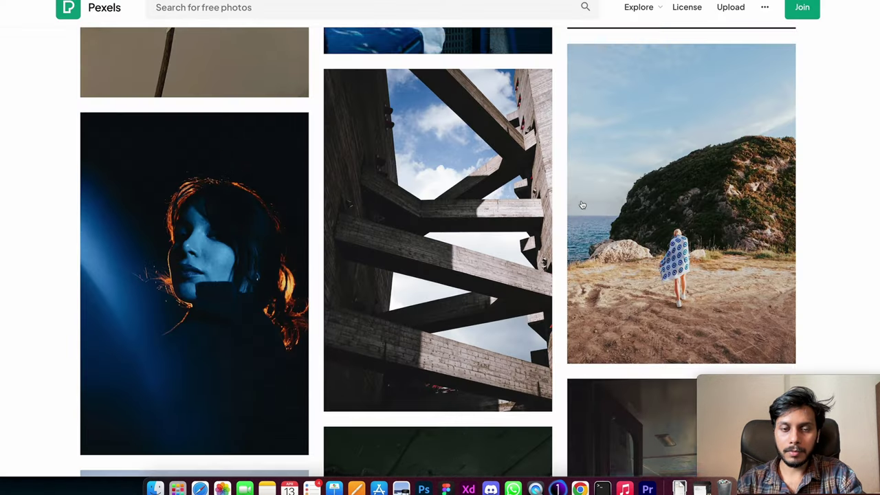
Use the blue-lit red-haired woman's Pexels portrait as reference and view the resulting moody grid enlarged.
click(206, 273)
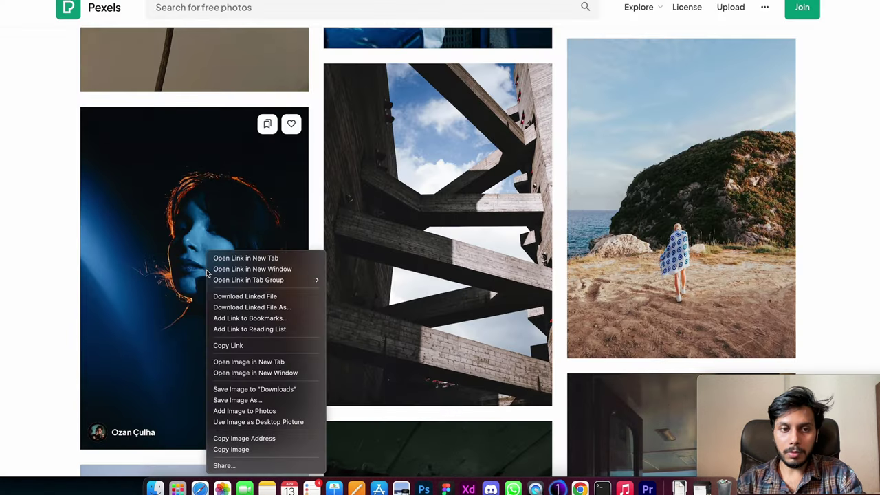
click(246, 436)
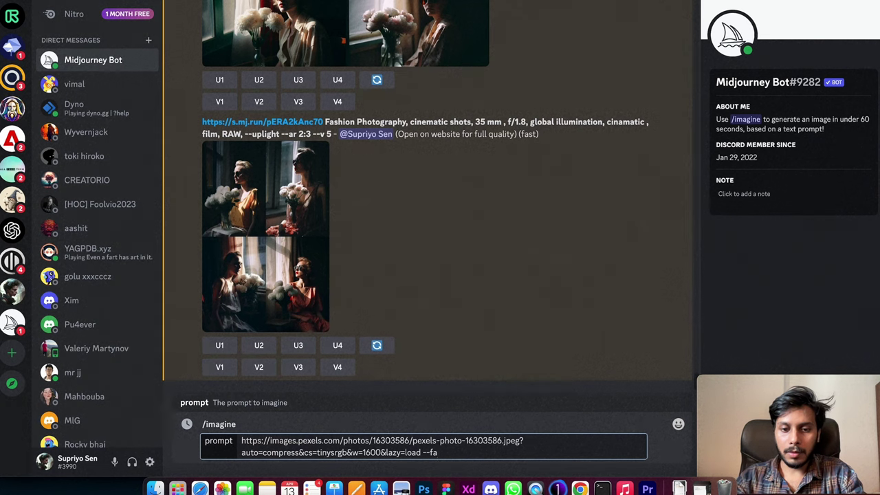
key(Return)
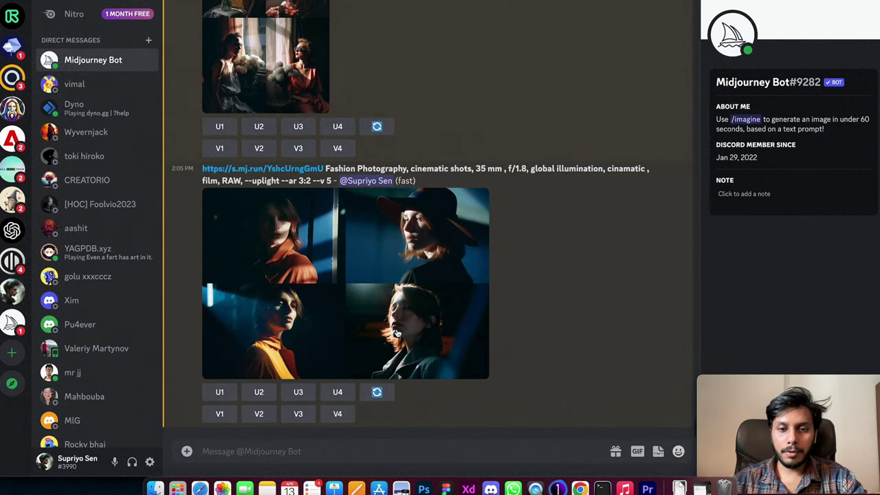
click(390, 261)
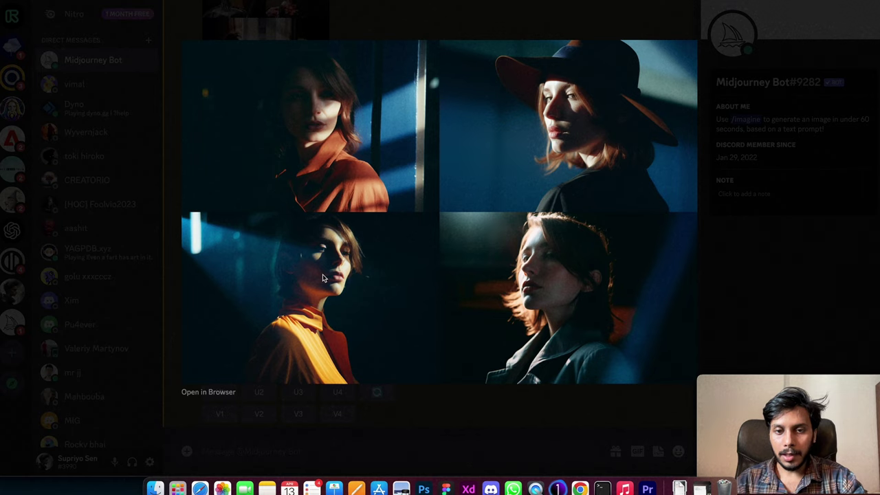
key(Escape)
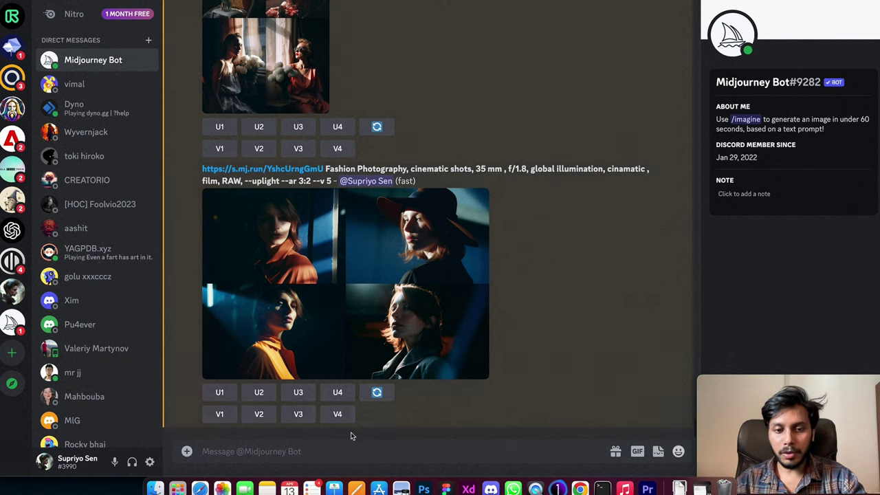
Reuse the previous prompt with 'golden hour, rim light, girl wearing croptop,' inserted before 'cinematic'.
text(https://s.mj.run/YshcUrngGmU Fashion Photography, cinematic shots, 35 mm , f/1.8, global illumination, cinamatic , film, RAW, --uplight --ar 3:2 --v 5)
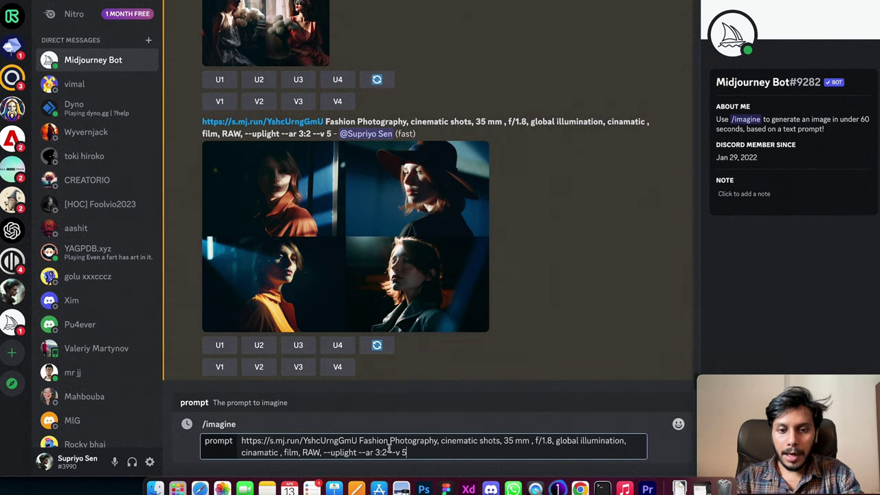
click(444, 443)
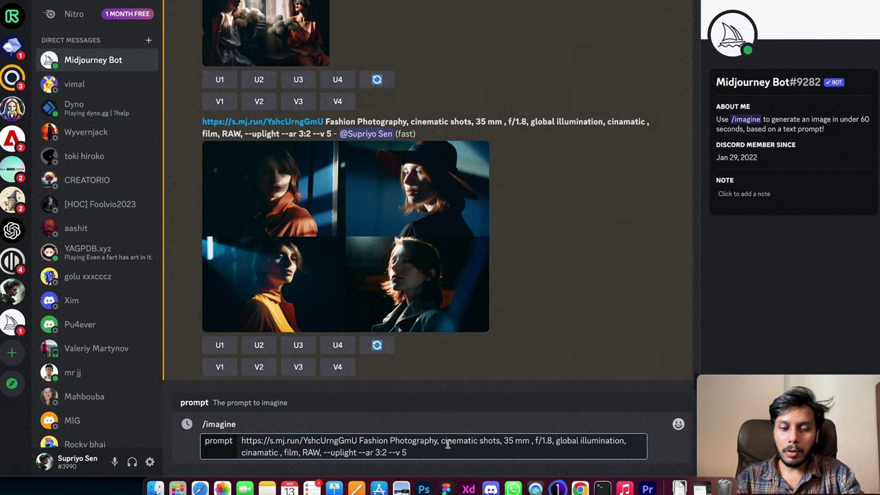
text(golden hour, rim light, g)
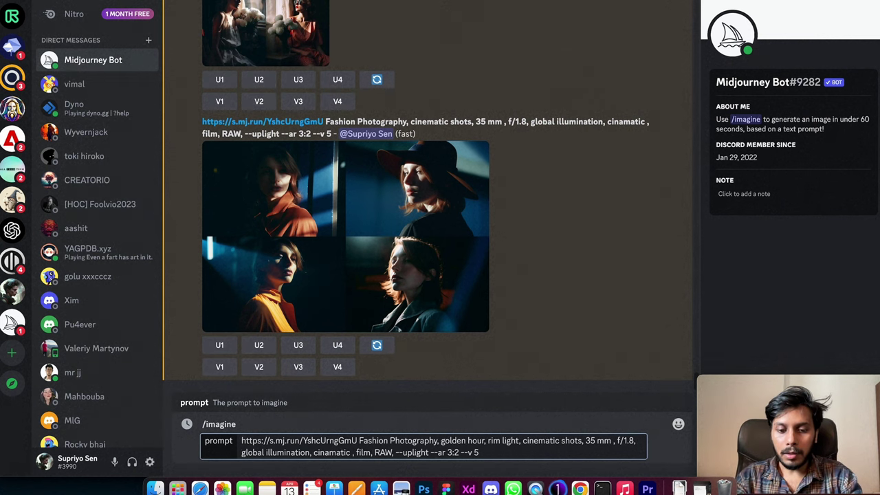
text(irl wearing croptop)
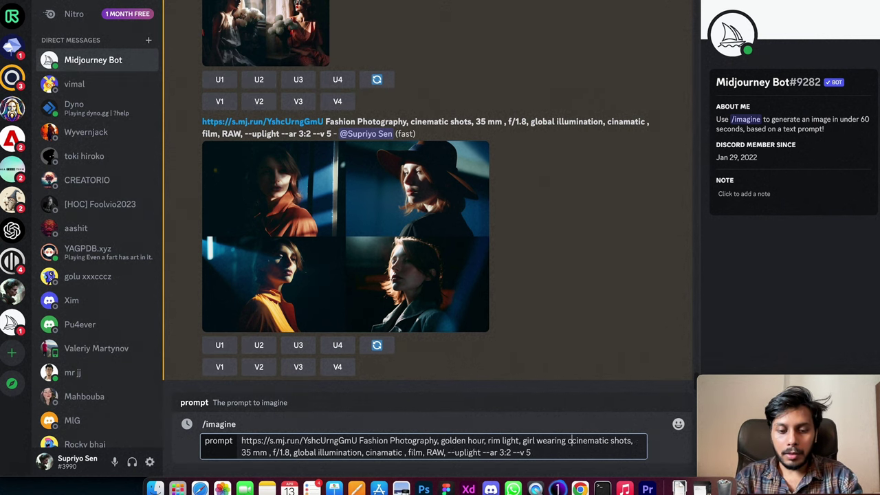
text(,)
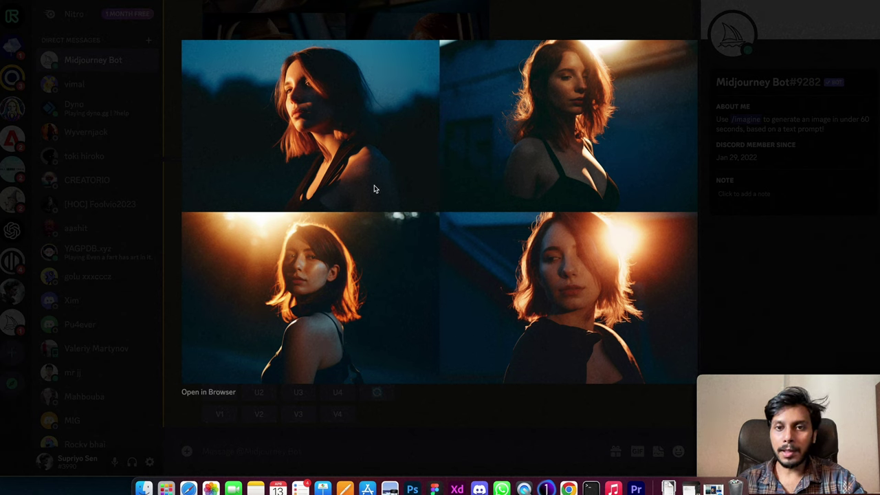
Review the golden-hour rim-lit portrait grid enlarged alongside the reference image.
click(543, 17)
click(279, 176)
key(super+Tab)
click(420, 254)
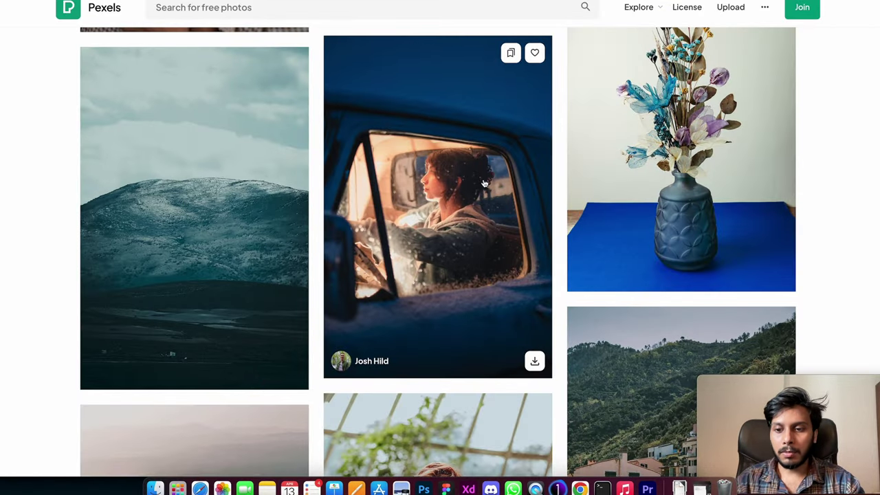
Copy the Pexels woman-in-a-car photo's address and view the resulting women-in-car-windows grid enlarged.
scroll(411, 241, up, 1)
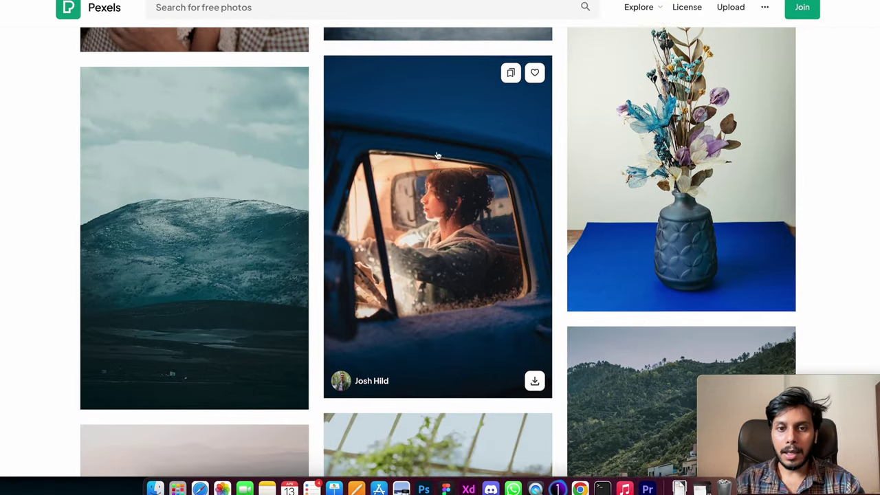
right_click(429, 242)
click(484, 424)
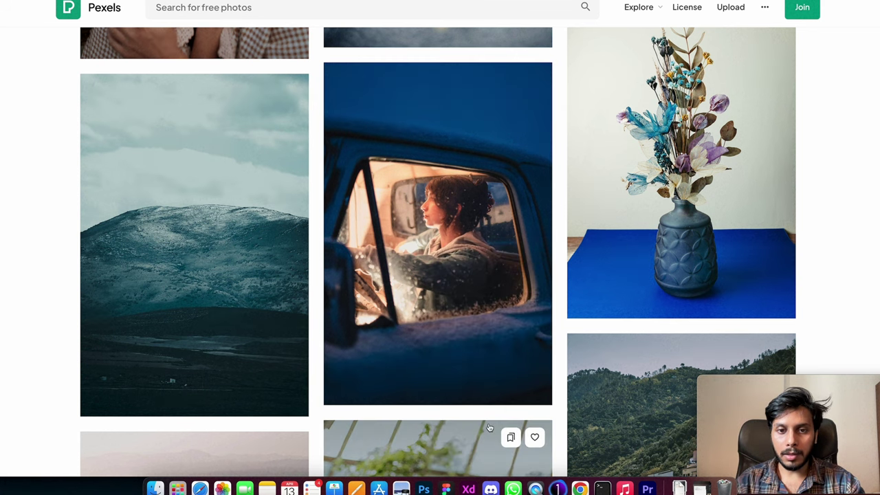
key(super+Tab)
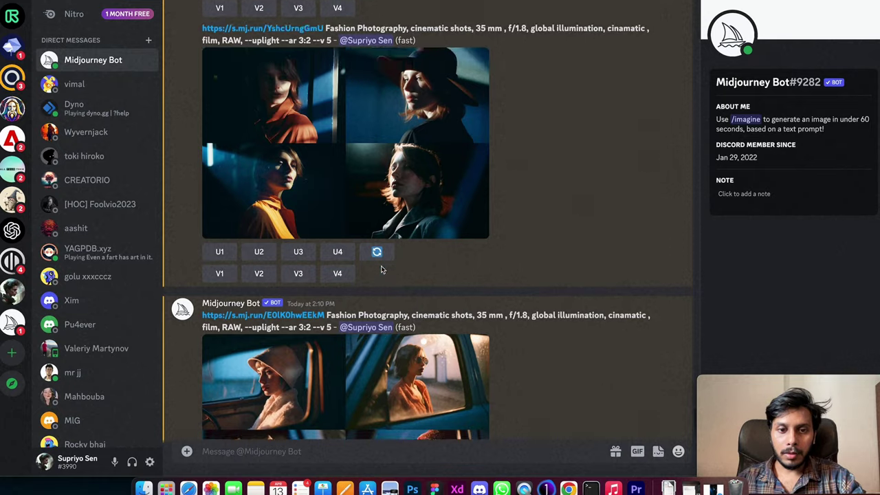
scroll(382, 269, down, 3)
click(401, 254)
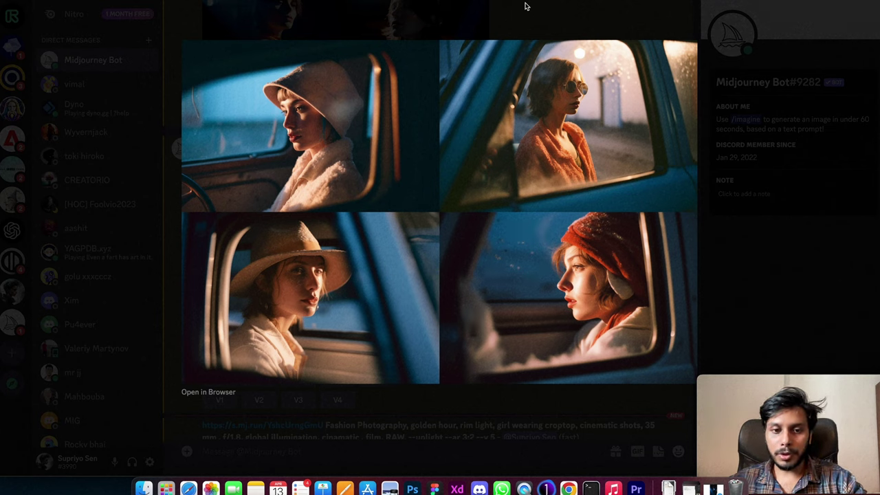
click(525, 6)
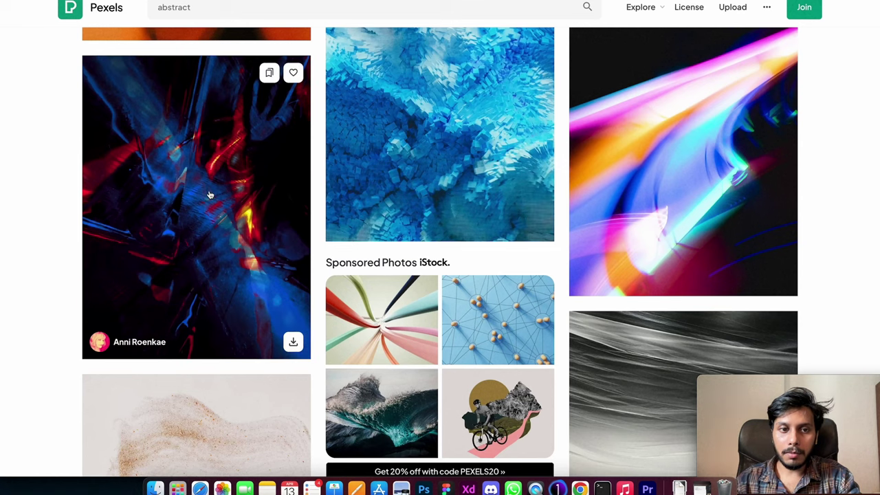
Paste the dark abstract Pexels image's address into the Midjourney prompt.
right_click(210, 192)
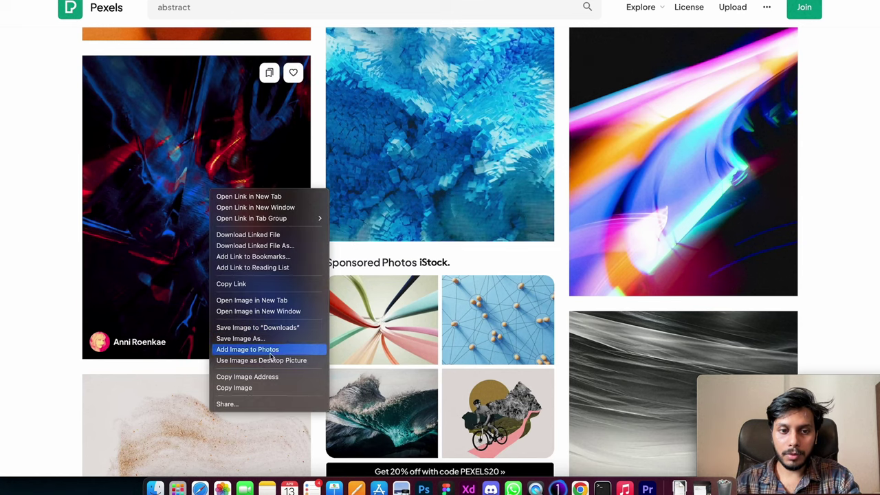
click(247, 376)
click(490, 489)
key(super+v)
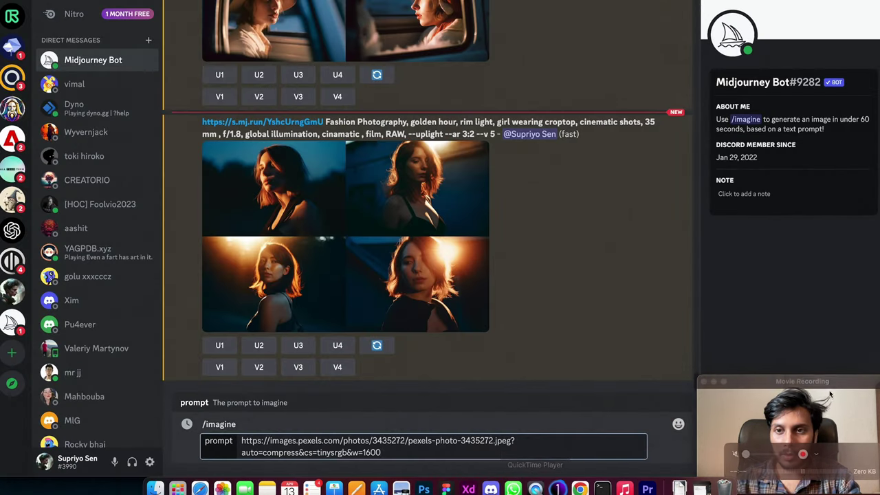
Add the blue light-streaks image's address and --fa, then send the two-image prompt.
key(super+Tab)
scroll(432, 281, down, 10)
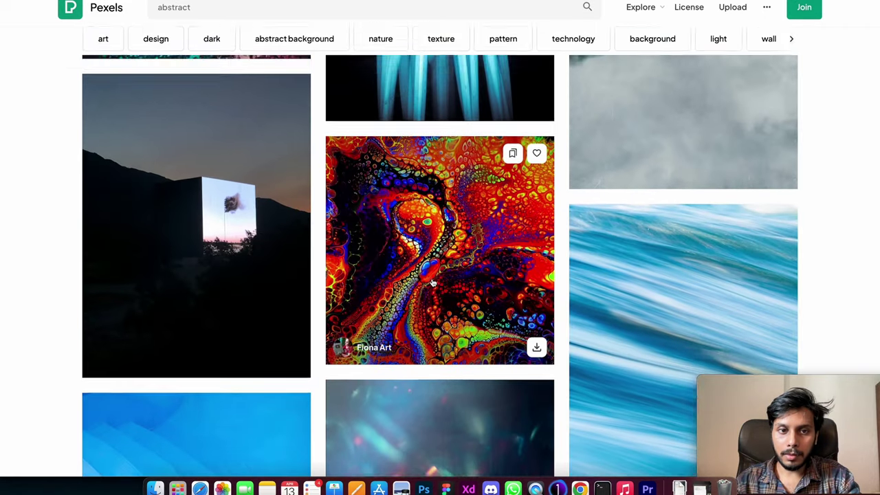
scroll(432, 281, up, 3)
right_click(429, 192)
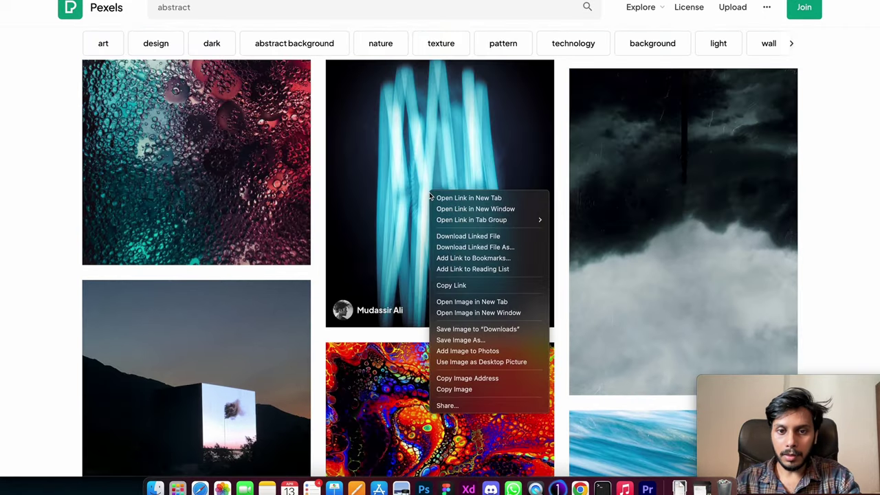
click(447, 378)
click(490, 489)
key(super+v)
text(--fa)
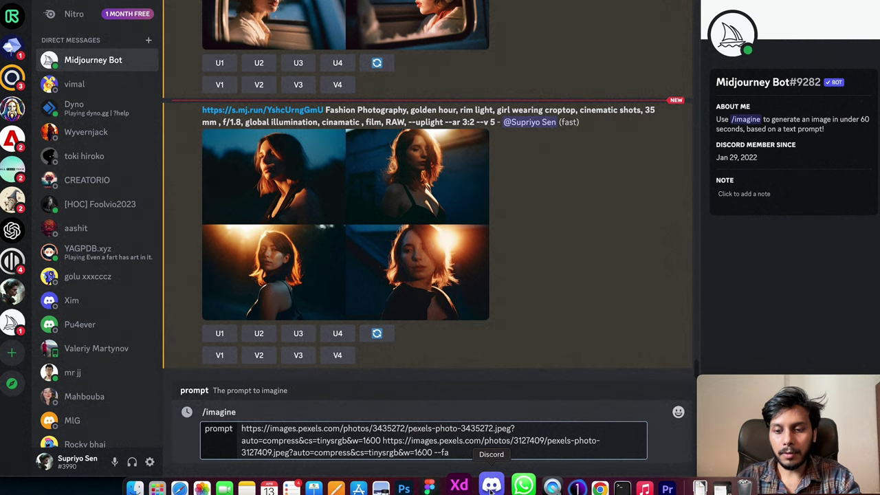
key(Return)
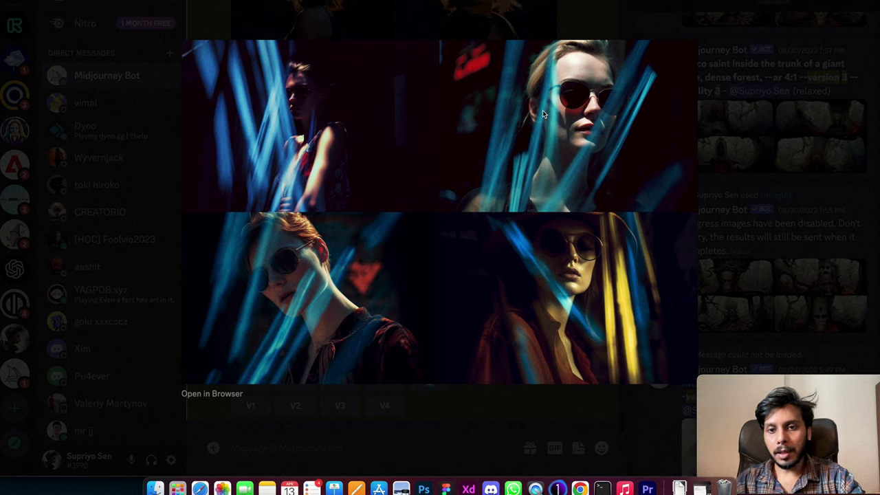
Copy the link of an older upscaled image from the chat and begin a new slash command.
click(601, 19)
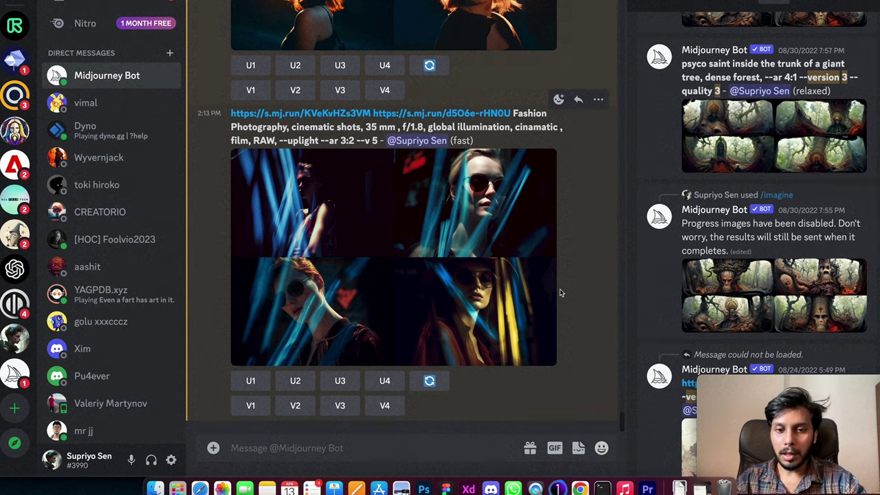
scroll(722, 278, down, 5)
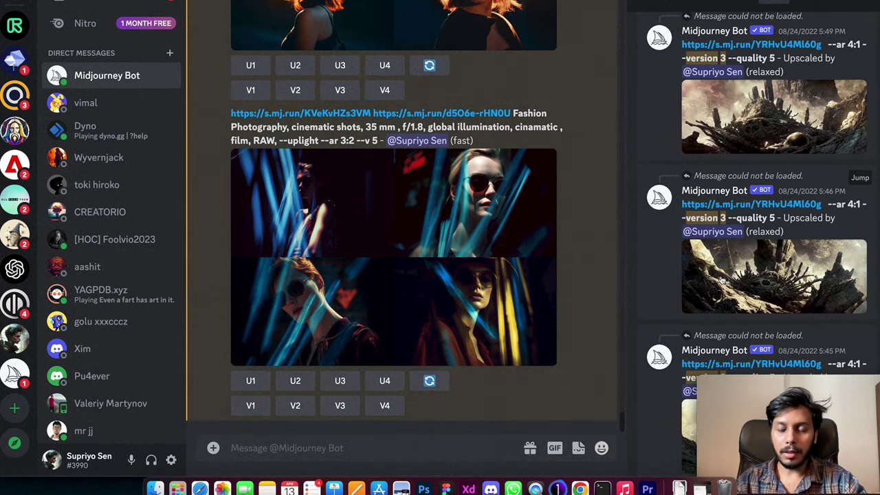
scroll(722, 281, down, 1)
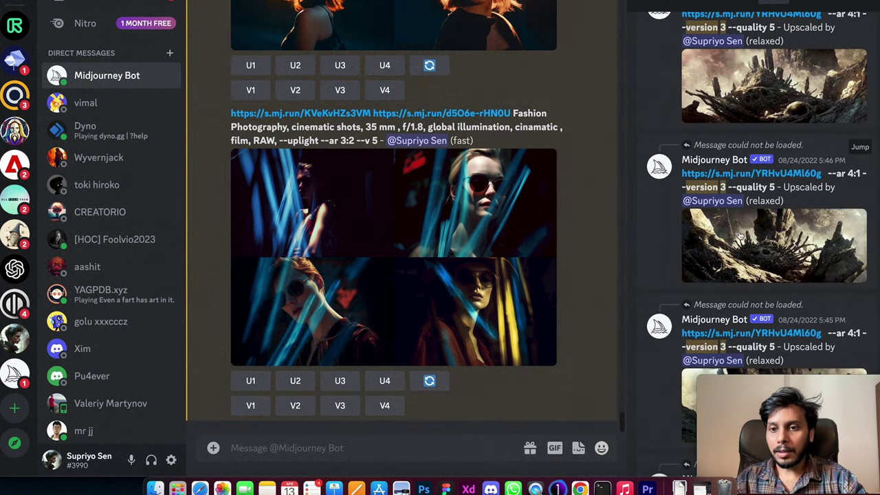
scroll(742, 234, up, 3)
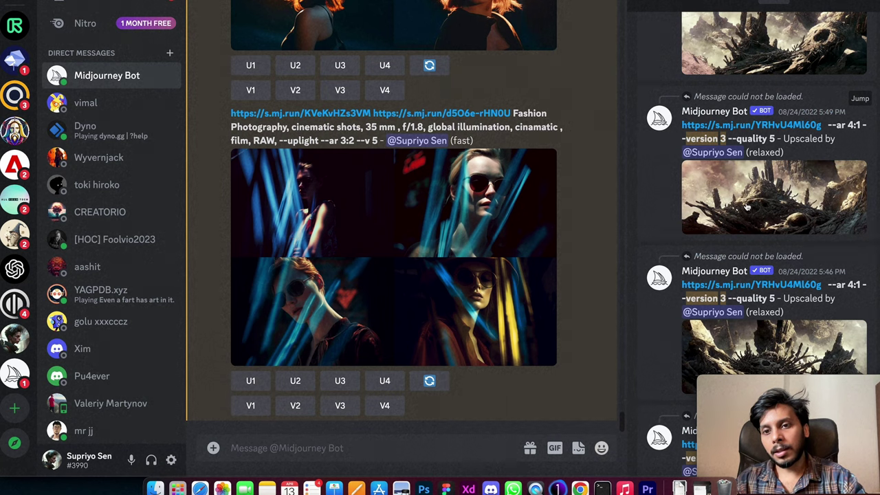
scroll(750, 205, down, 3)
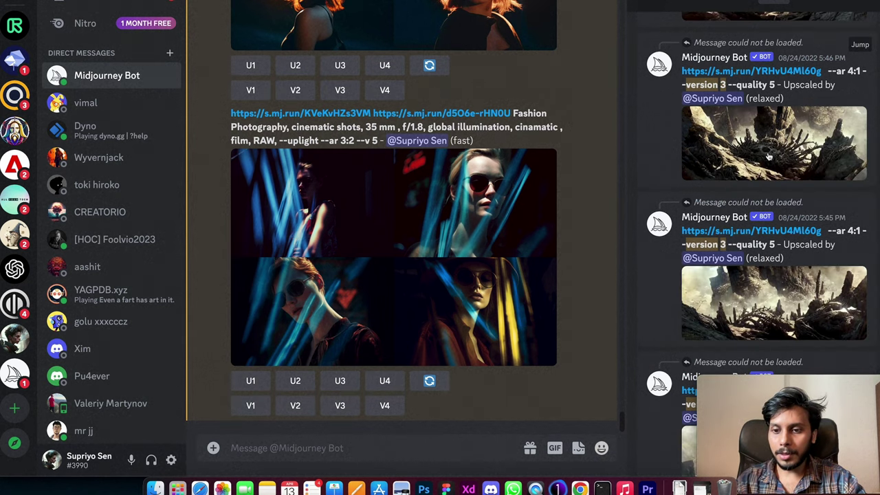
right_click(762, 144)
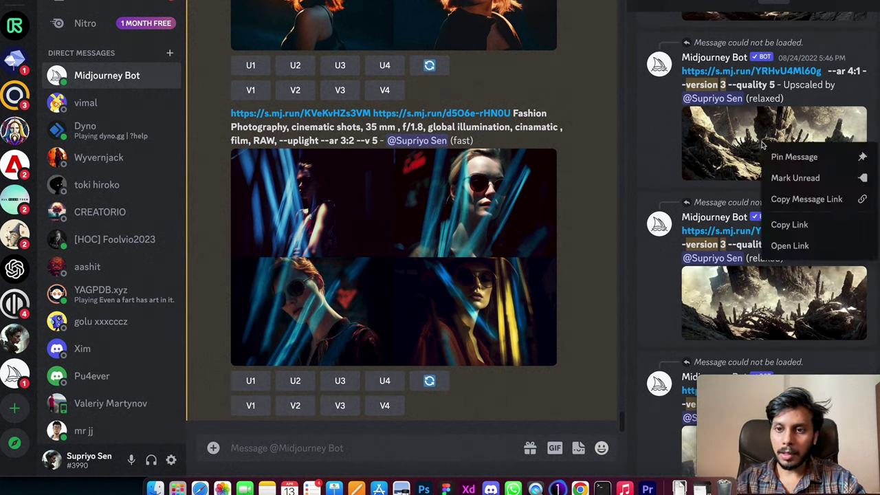
click(791, 223)
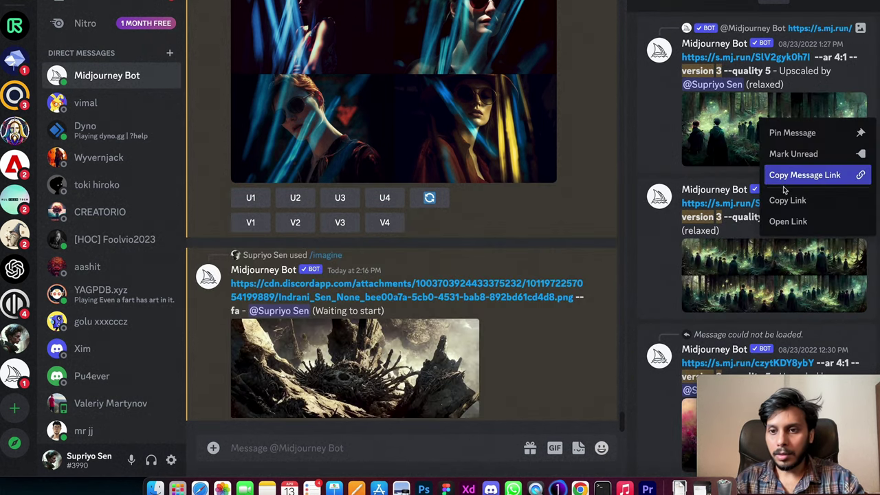
click(359, 452)
text(/)
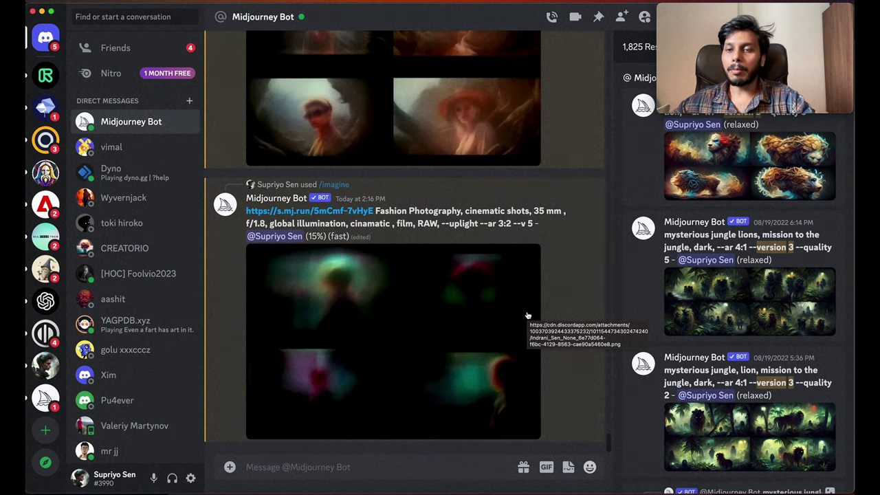
Send /imagine with the pasted jungle image link and the --fa parameter.
text(/imagine prompt)
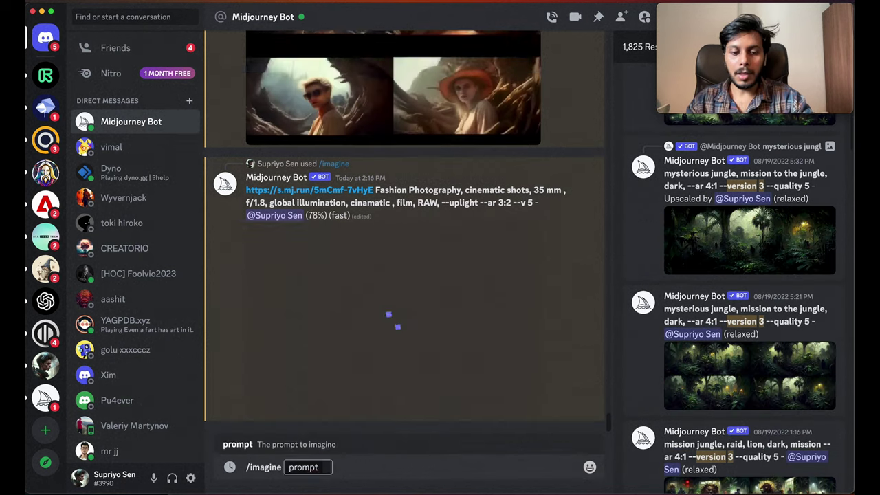
key(super+v)
text(--fa)
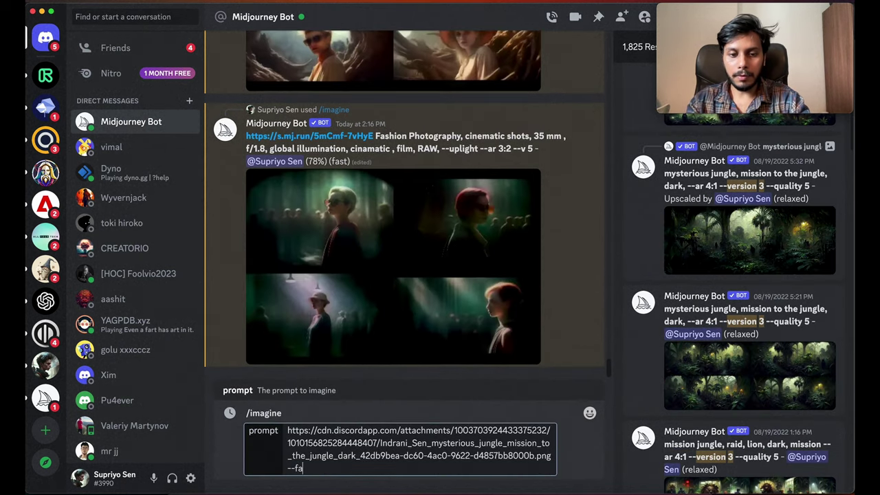
key(Return)
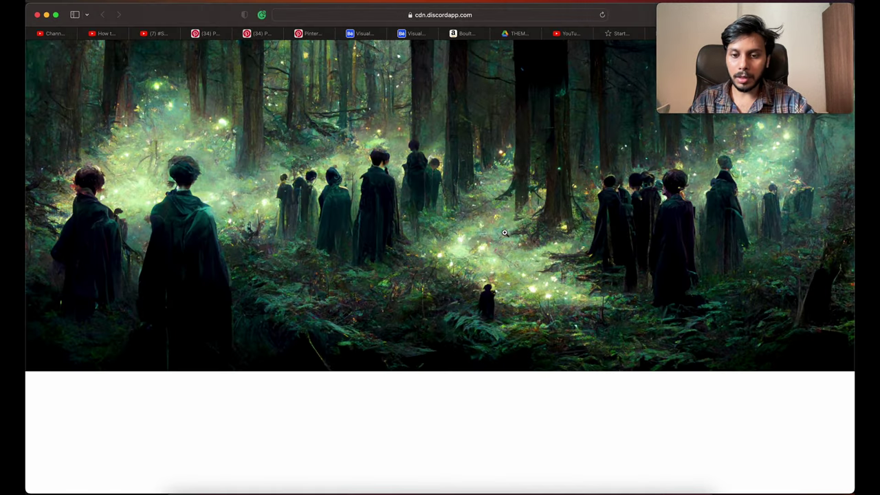
Return to Discord and enlarge the finished forest-crowd fashion grid.
click(488, 491)
click(418, 364)
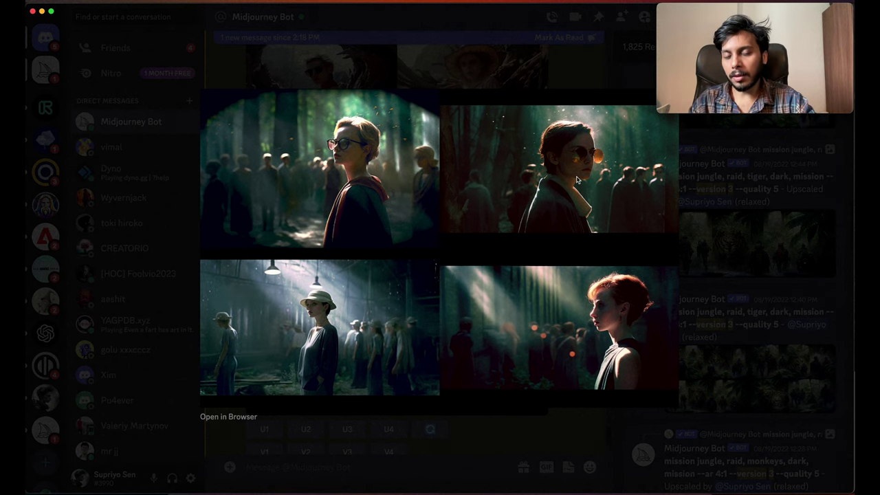
Enlarge the newest jungle-greenhouse fashion grid, then select 'cinematic shots' in its prompt.
key(Escape)
scroll(416, 224, up, 5)
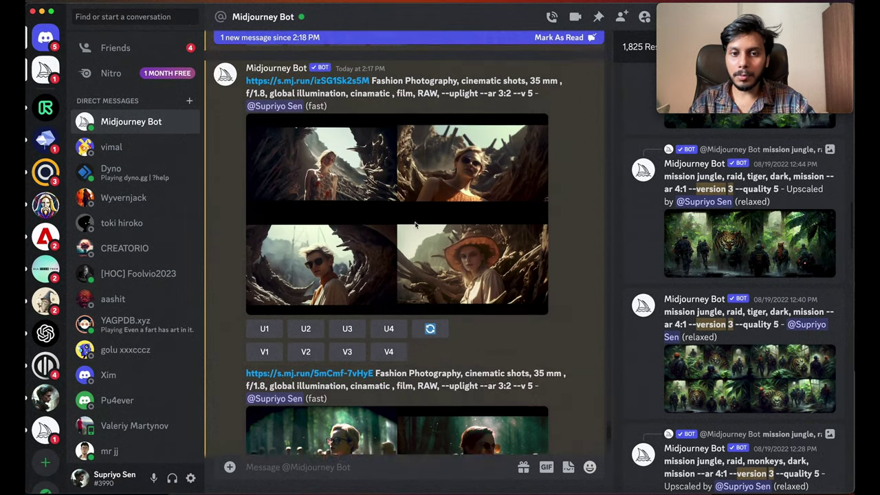
scroll(415, 225, up, 3)
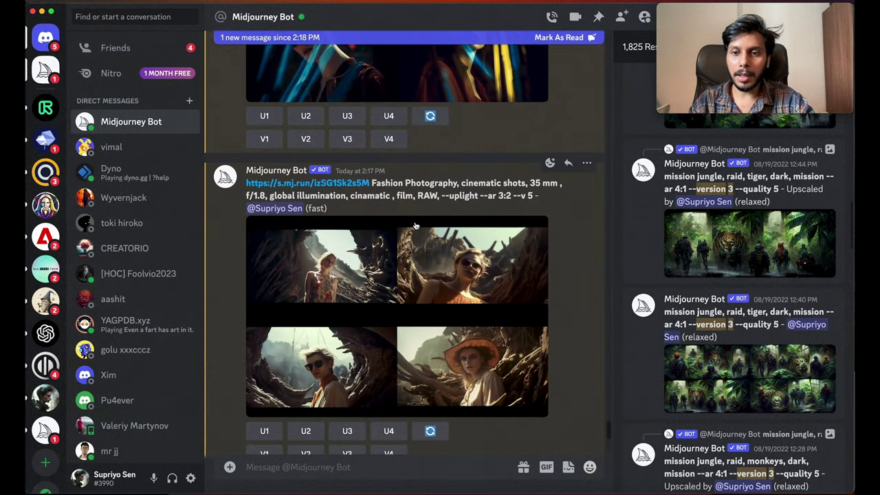
scroll(415, 225, down, 10)
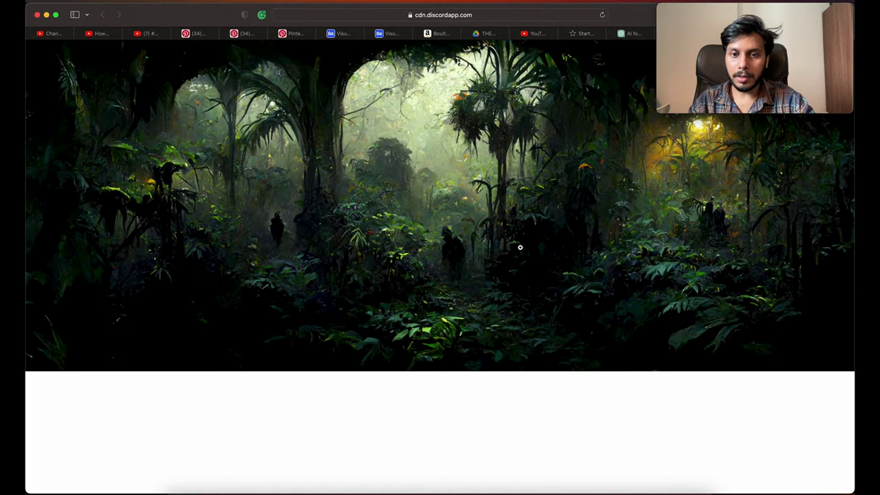
click(505, 487)
click(444, 335)
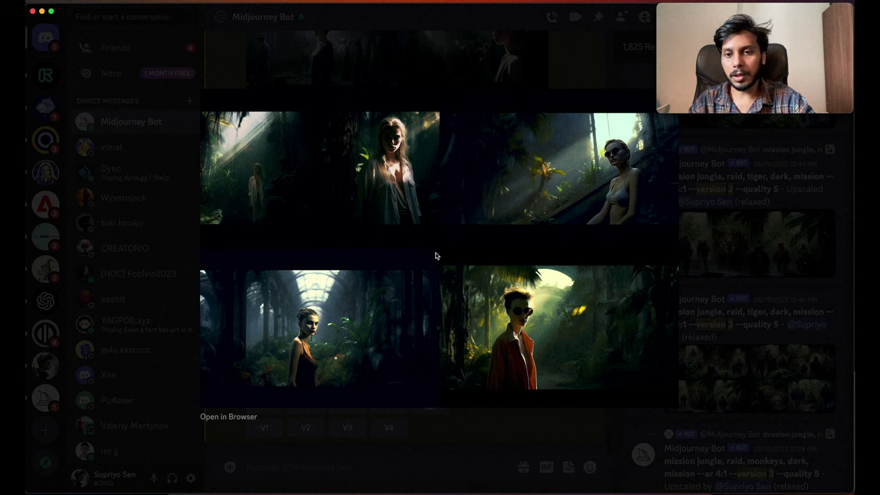
key(Escape)
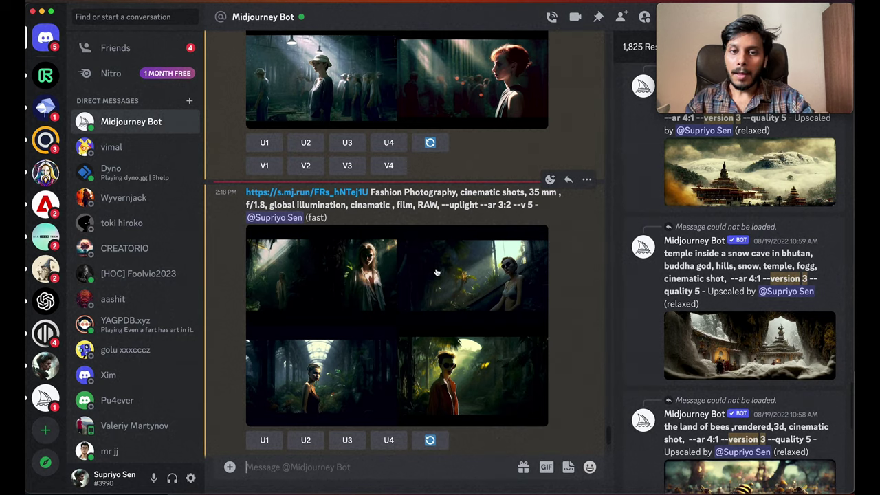
drag(461, 194, 524, 194)
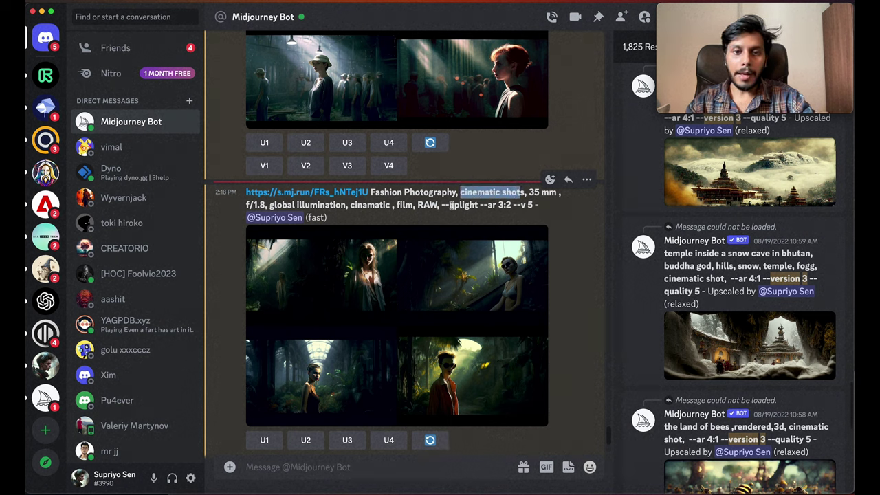
Mark the word 'film' in the prompt, then highlight the slide's COMBINING IMAGES AND PROMPTS line.
click(403, 206)
double_click(404, 205)
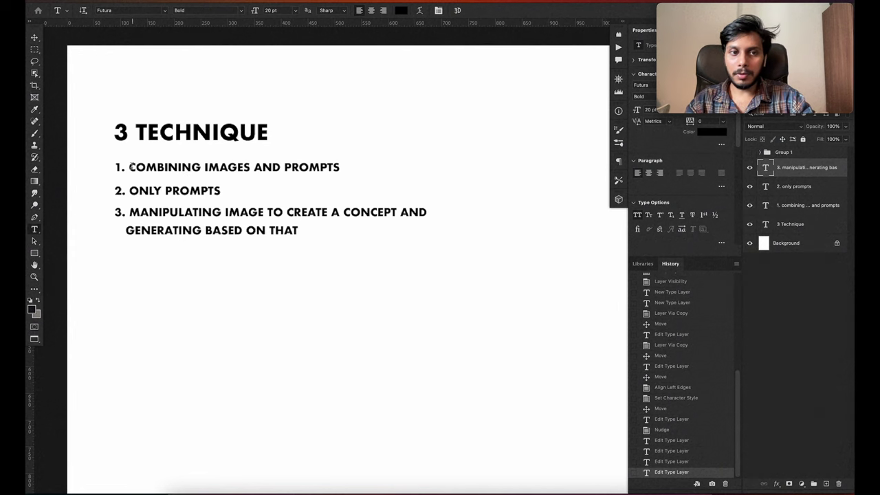
drag(129, 167, 349, 167)
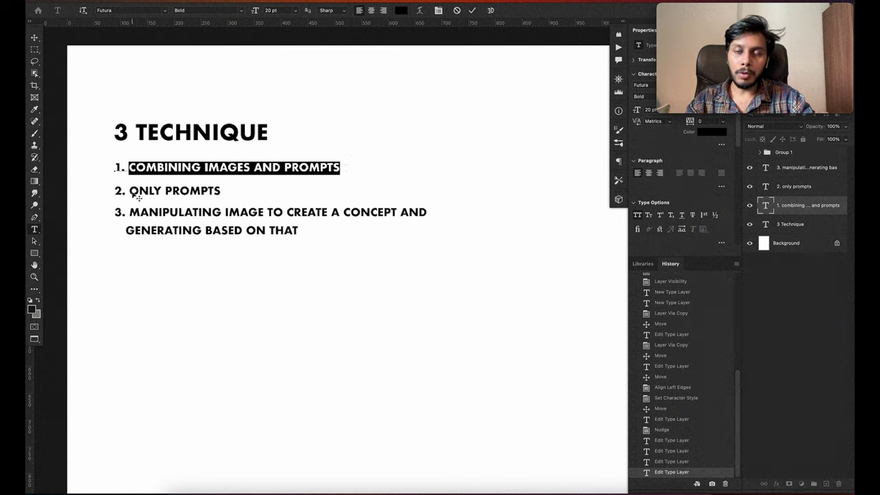
Return to Discord and start a fresh /imagine command.
click(464, 490)
text(/)
key(Return)
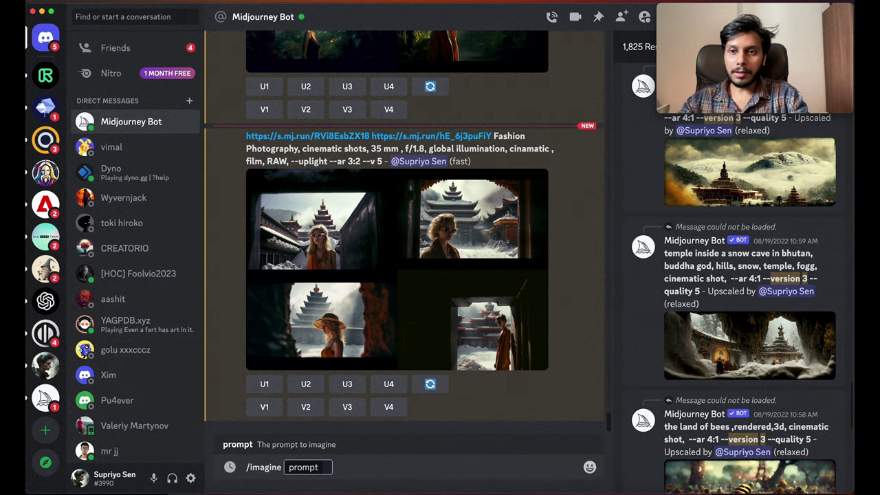
Send 'mars fashion photography, sifi, dramatic lighting' with the earlier prompt's settings appended, then enlarge the grid.
text(mars fashion)
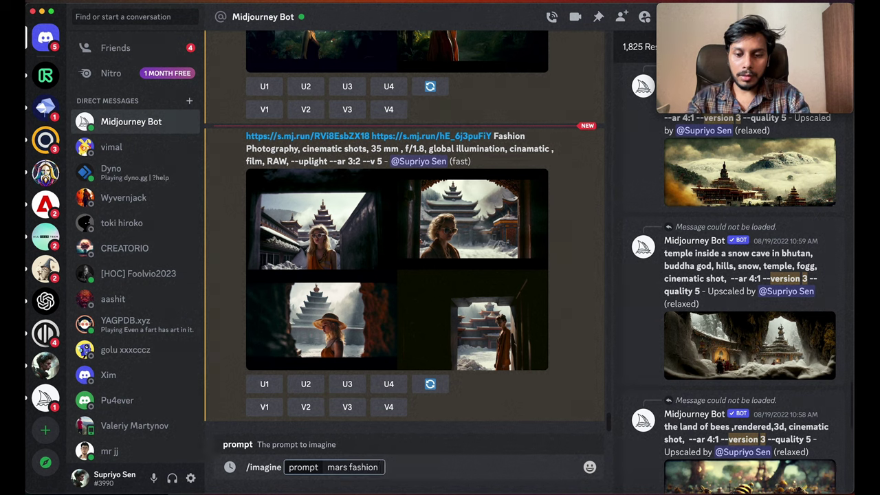
text( photography, dramatic)
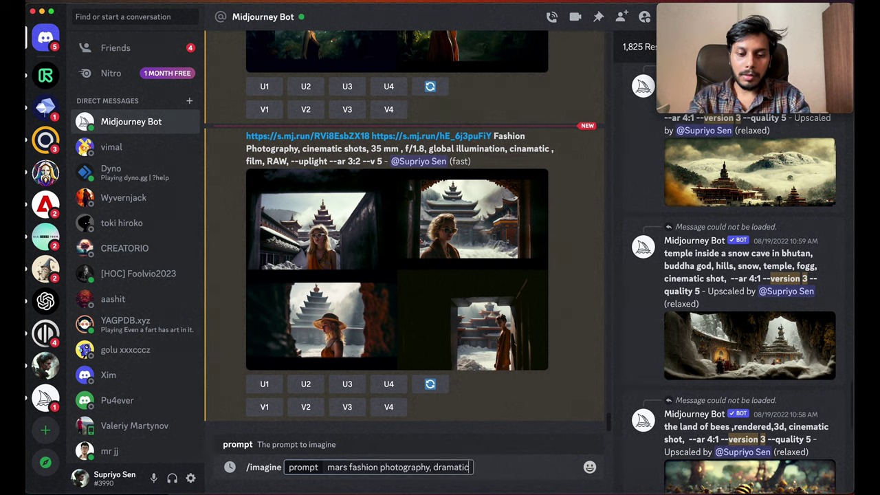
text( lighting, dramatic, wideangle,)
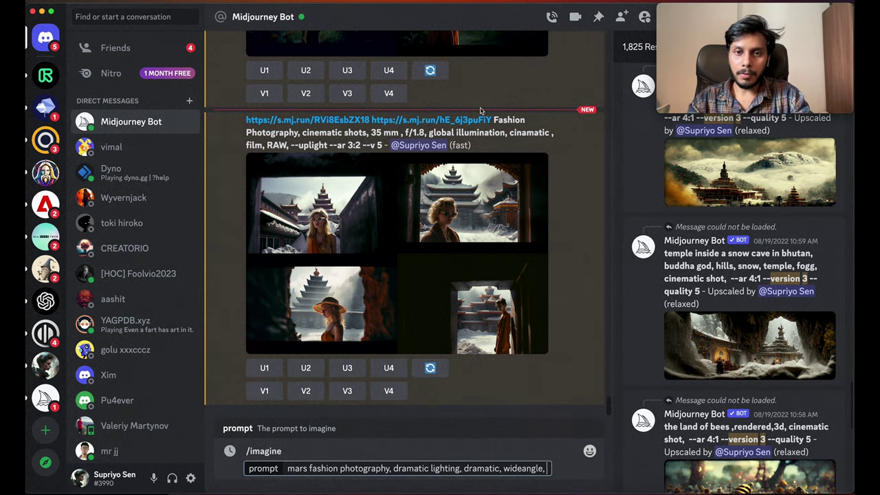
drag(493, 119, 383, 146)
key(super+c)
key(super+v)
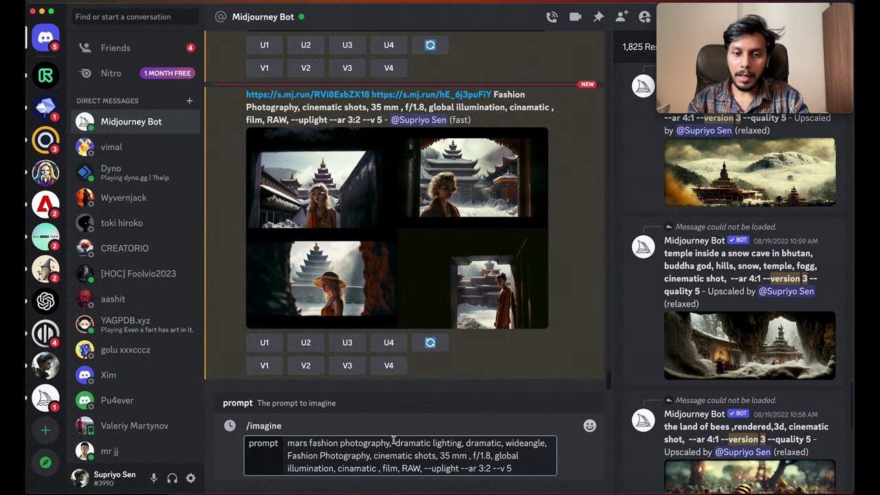
click(394, 443)
text(sifi,)
key(Return)
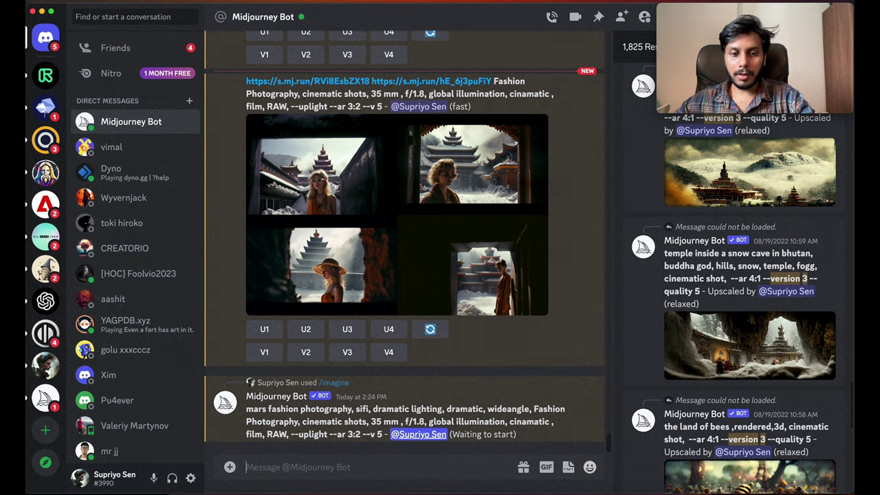
click(401, 319)
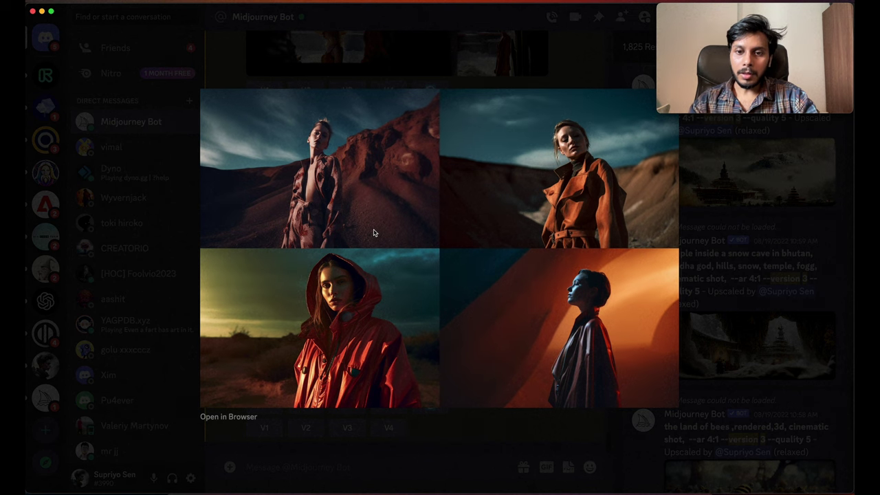
Close and reopen the enlarged mars fashion grid to review it again.
click(446, 80)
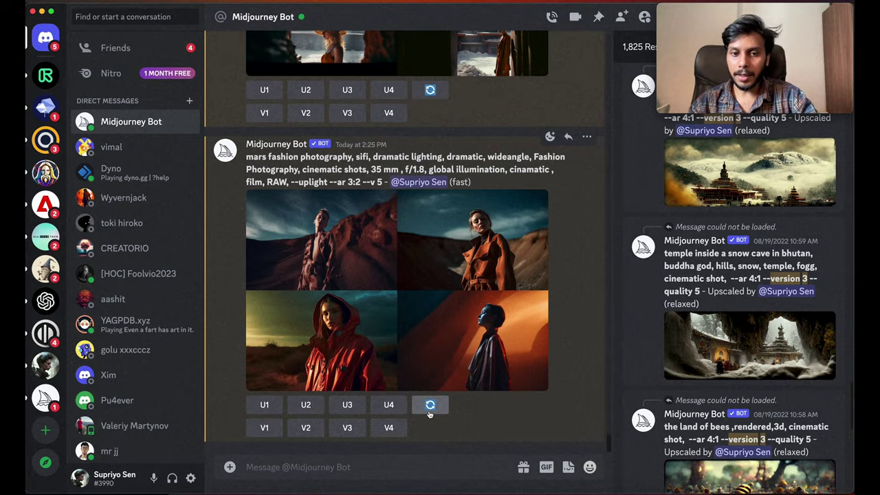
click(398, 229)
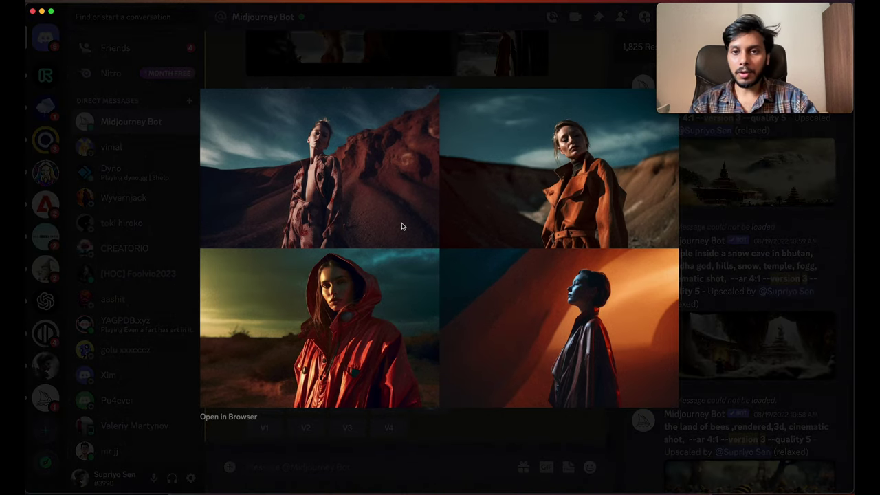
key(Escape)
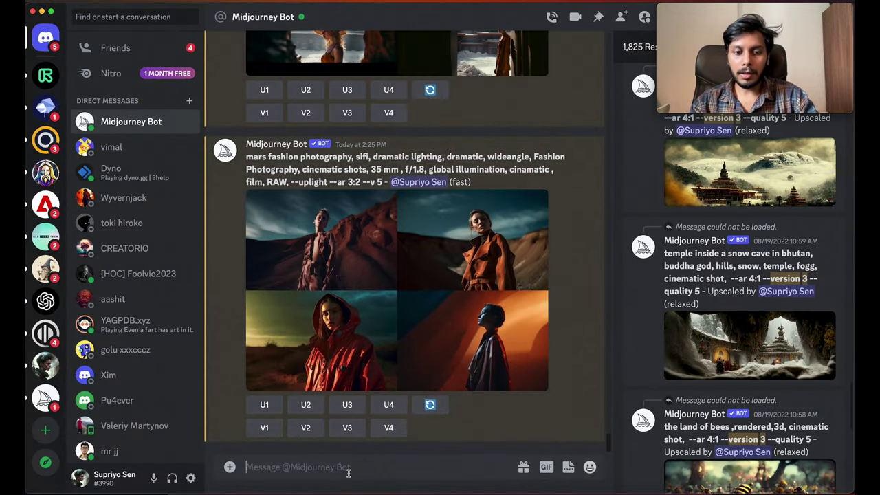
Resend the mars prompt with 'astronaut suit,' added and enlarge the astronaut grid.
text(/)
key(Return)
key(super+v)
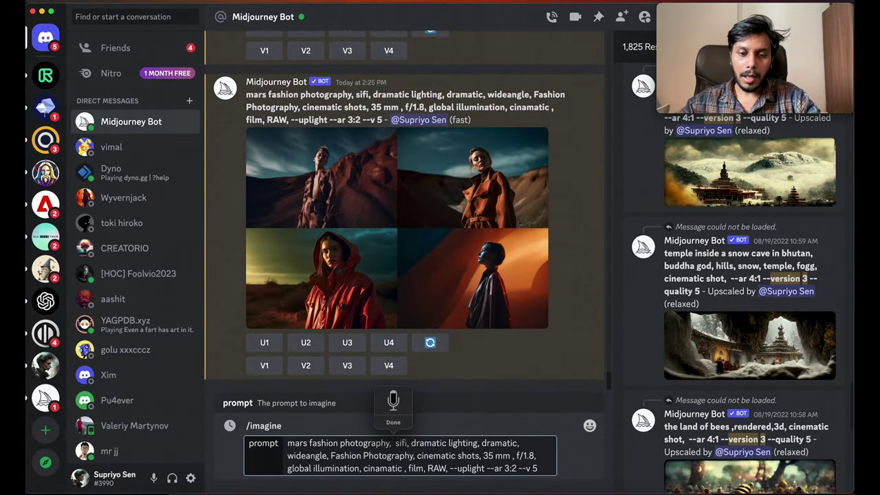
text(astronaut suit,)
key(Return)
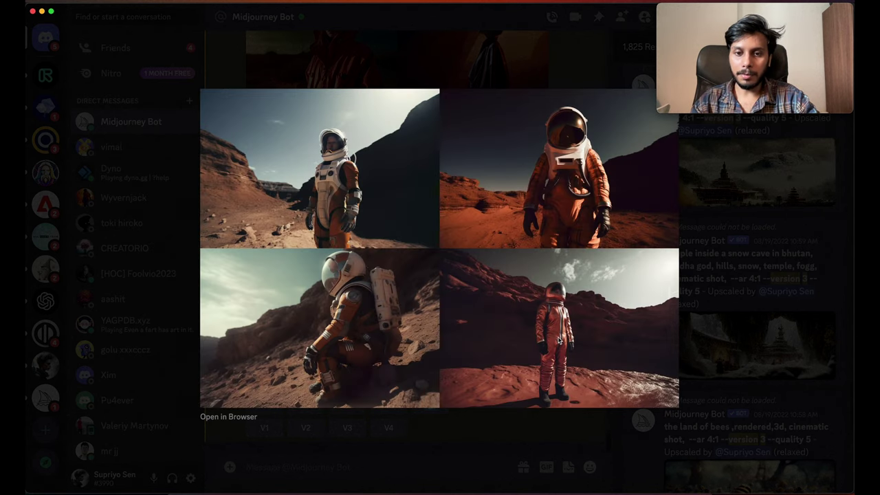
key(Escape)
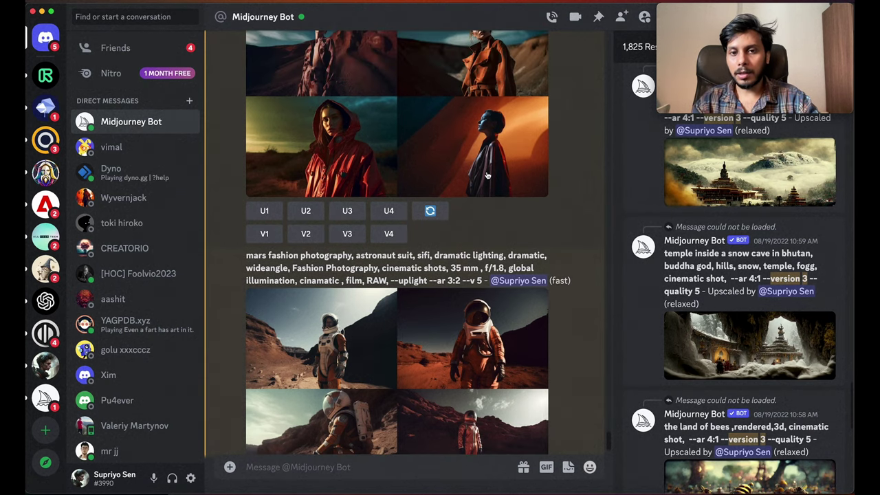
scroll(462, 321, down, 2)
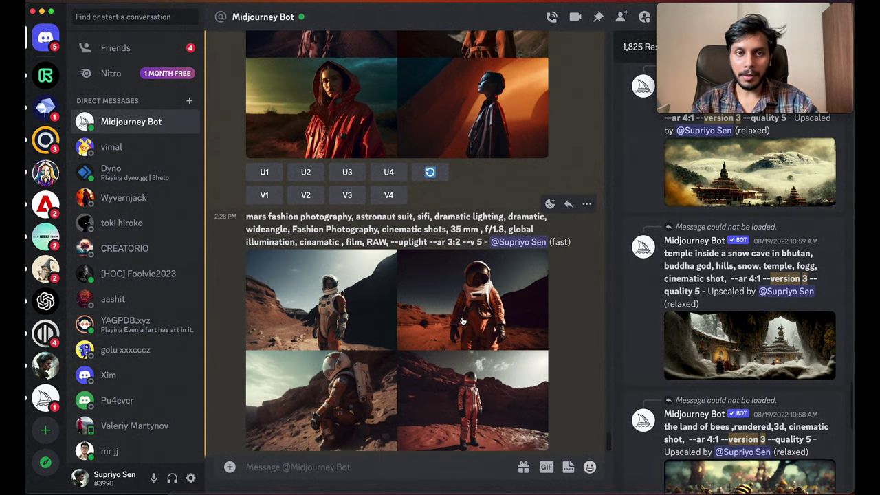
click(462, 321)
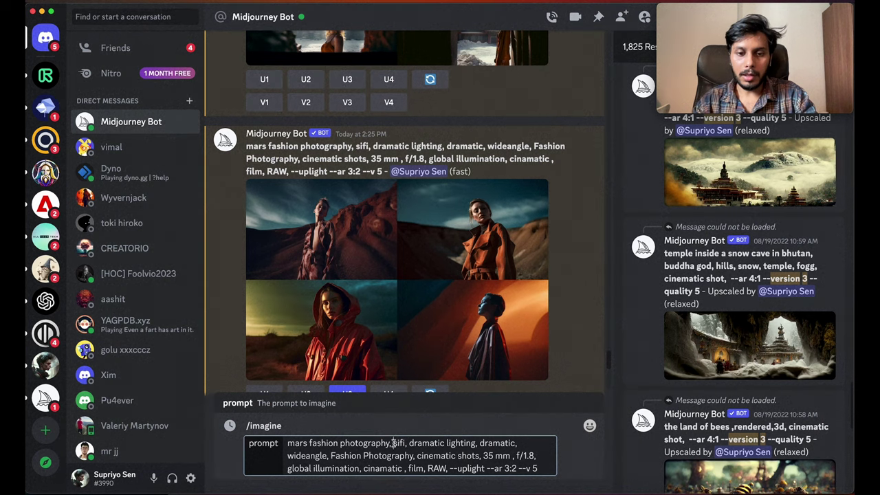
Insert 'space , universe' before 'sifi' in the mars prompt and review the enlarged new grid.
click(394, 443)
text(space , universes)
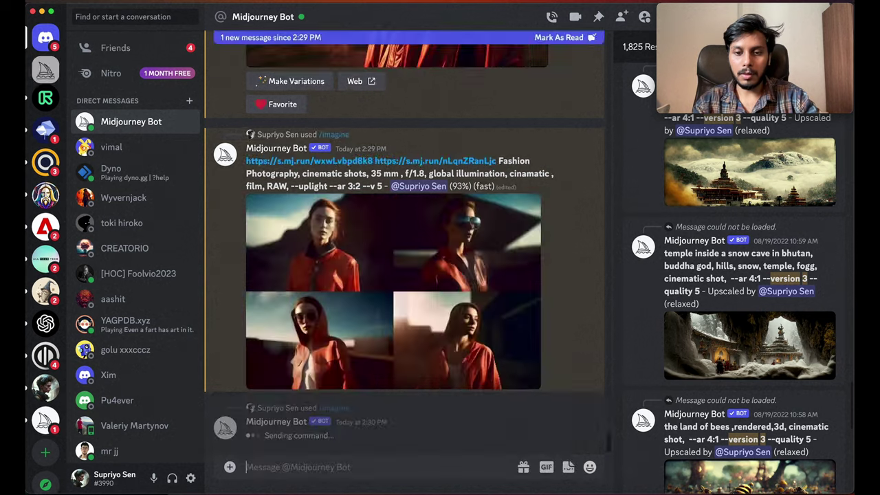
click(344, 227)
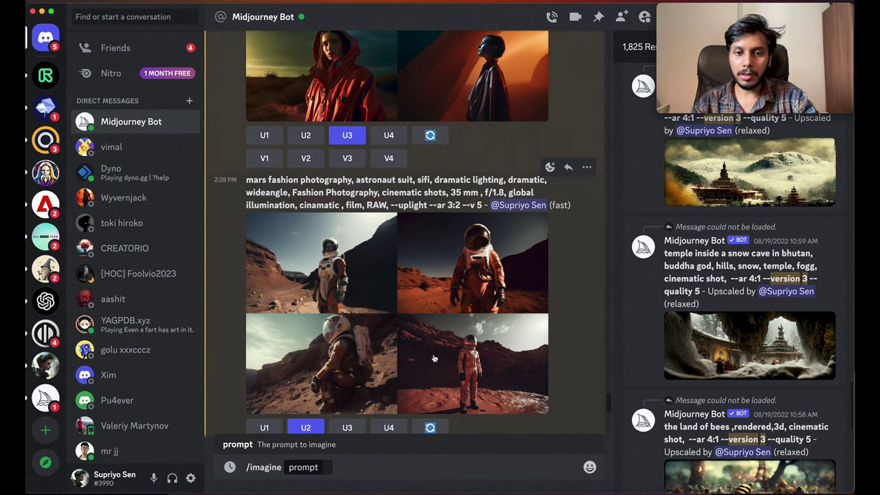
scroll(448, 318, down, 2)
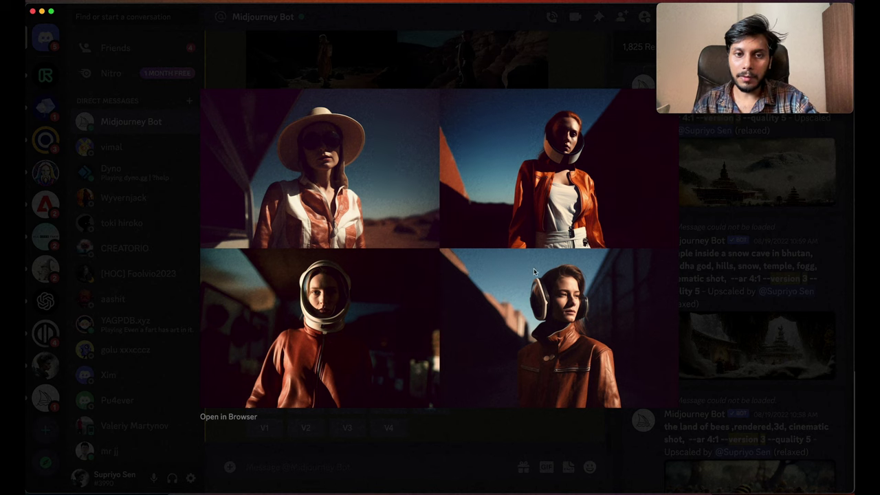
click(450, 86)
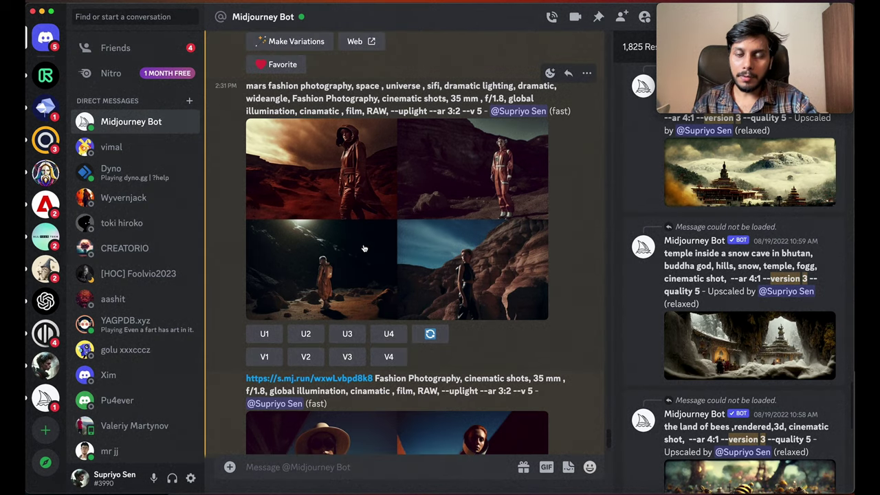
Re-roll the space-and-universe mars prompt and briefly enlarge the fresh grid.
click(429, 336)
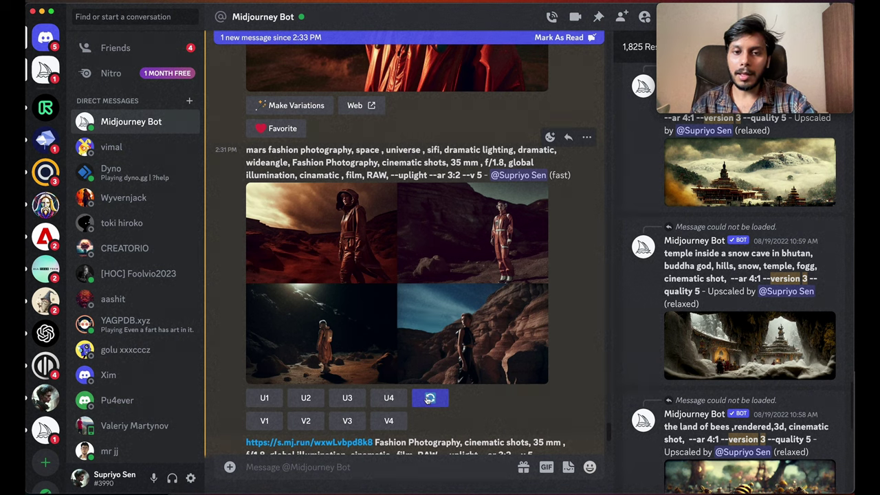
scroll(430, 398, down, 3)
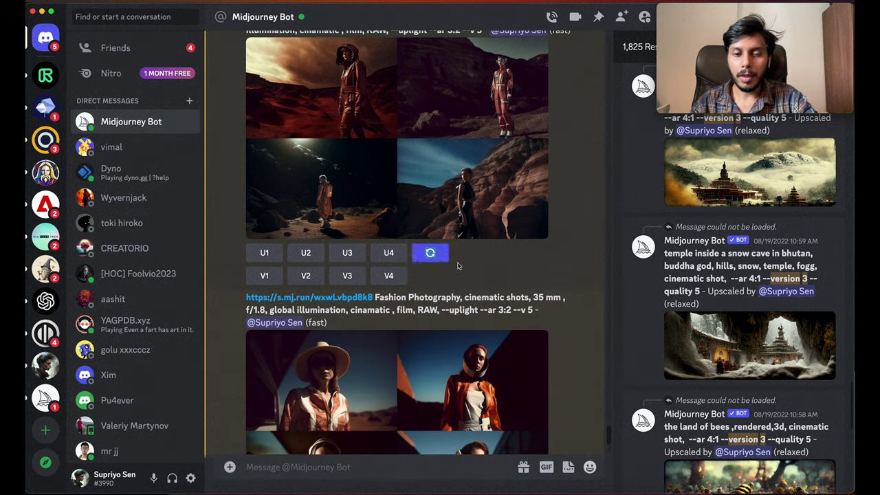
scroll(447, 406, down, 2)
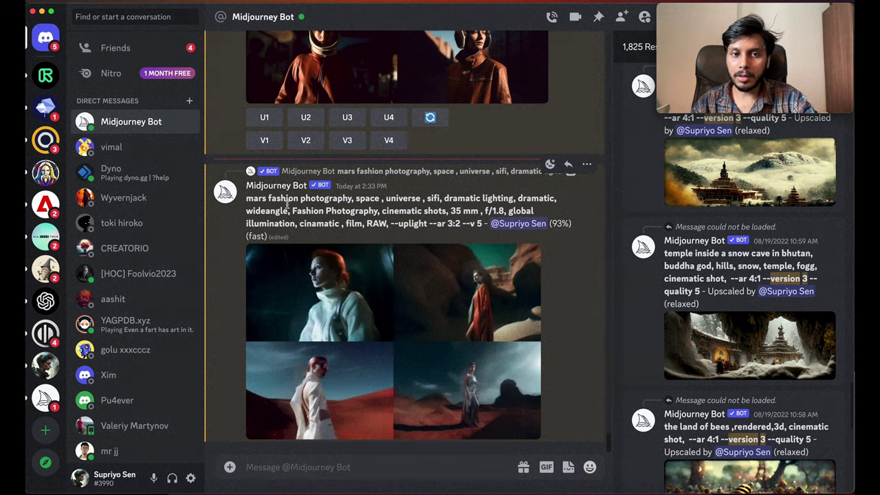
drag(259, 202, 254, 202)
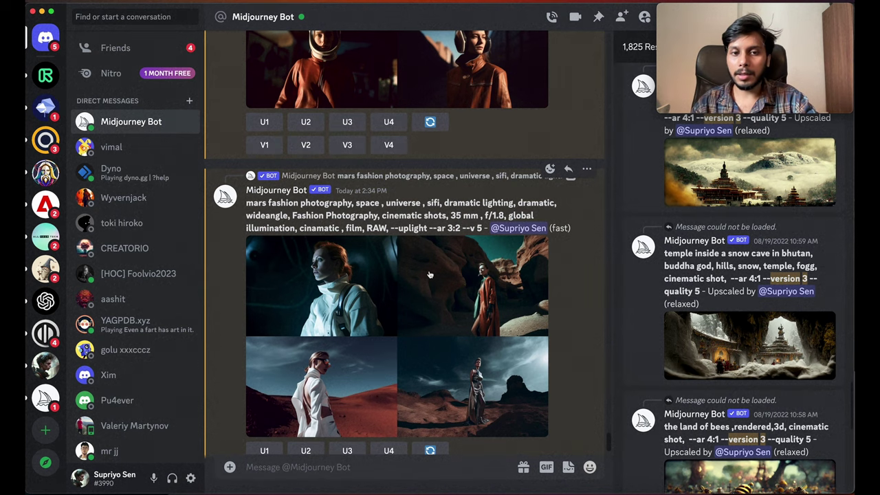
scroll(429, 275, down, 2)
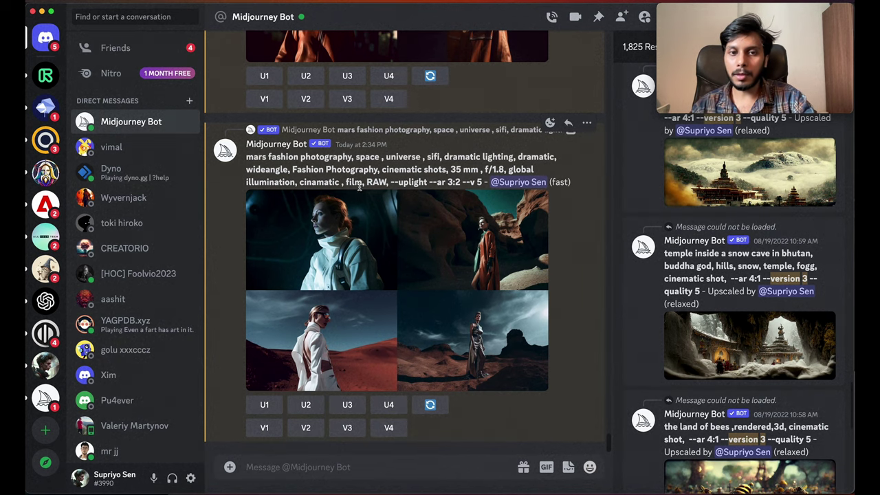
click(306, 206)
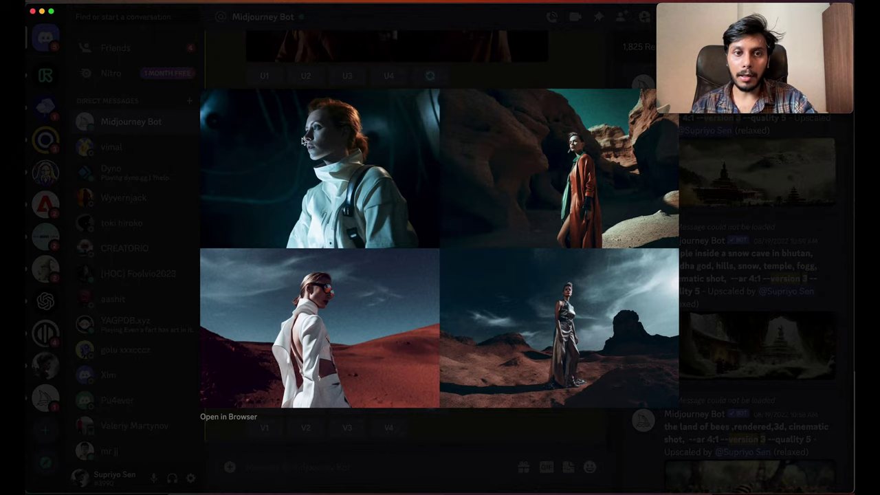
key(Escape)
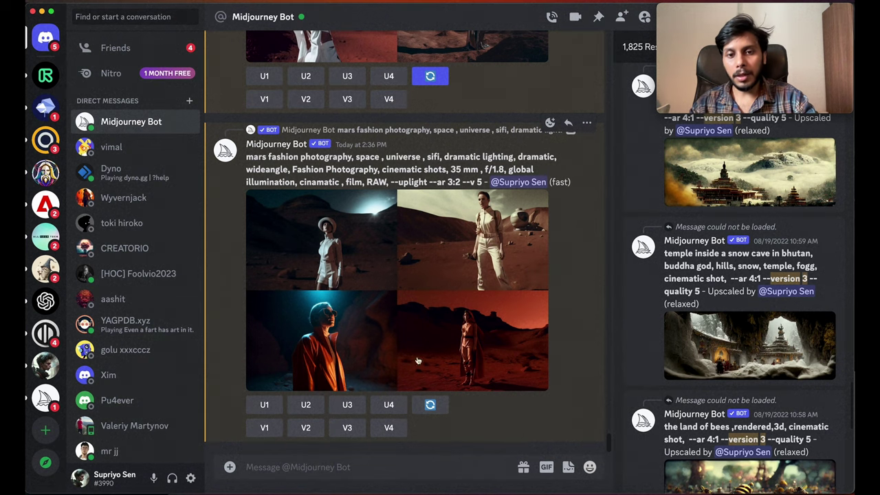
Prompt '/imagine prompt dry grass field --fa…' and enlarge the resulting grid.
click(396, 476)
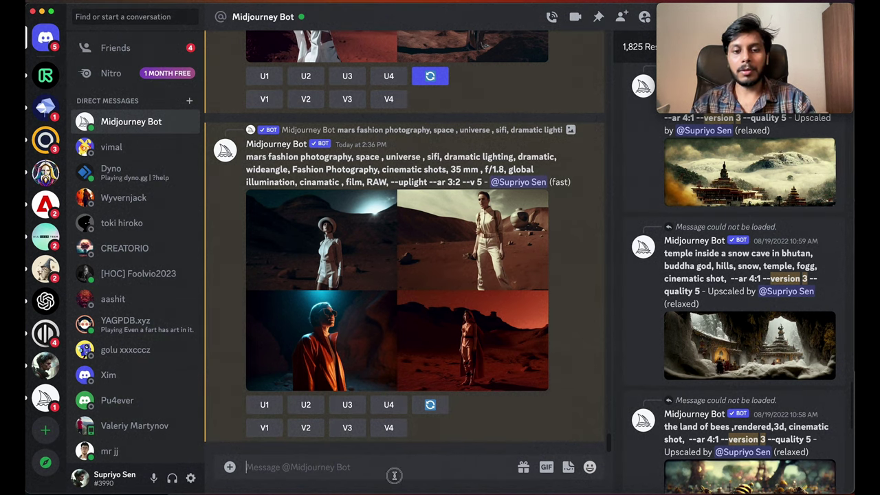
text(/imagine prompt )
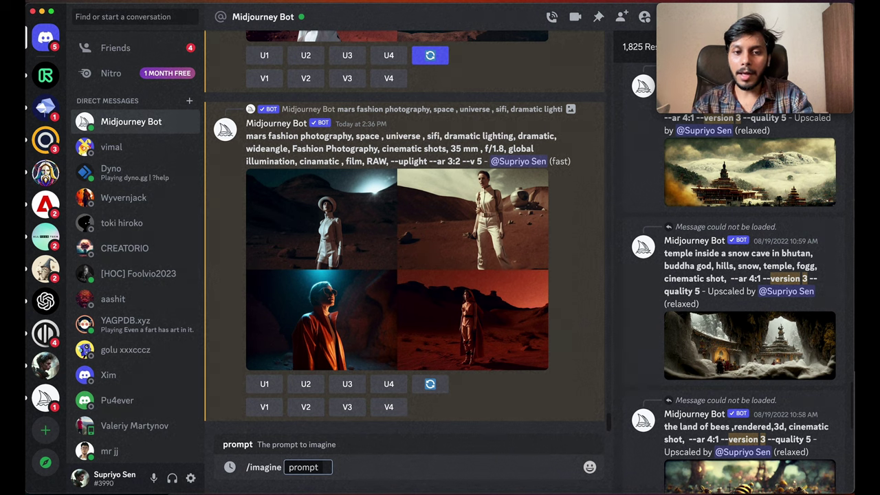
text(dry grass field)
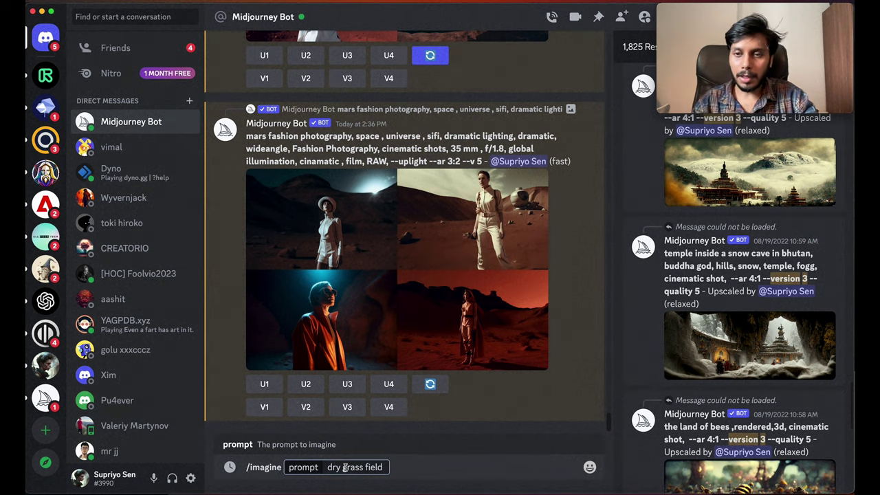
text( --fa)
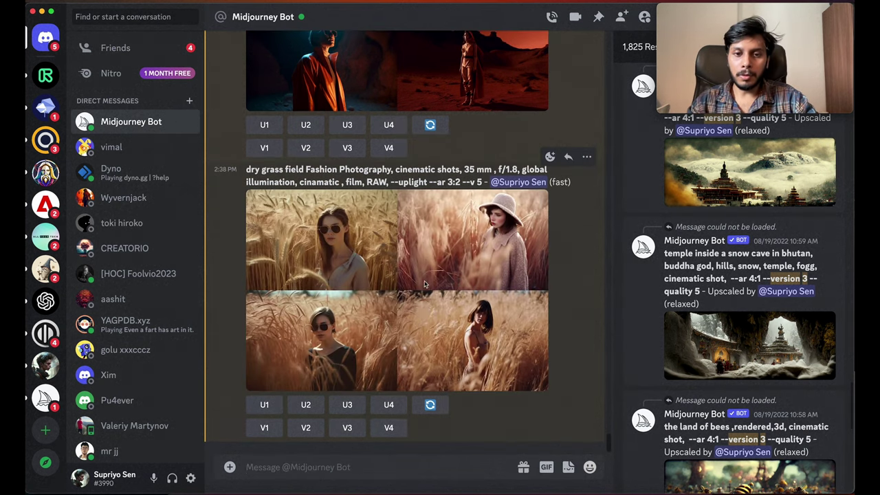
click(426, 285)
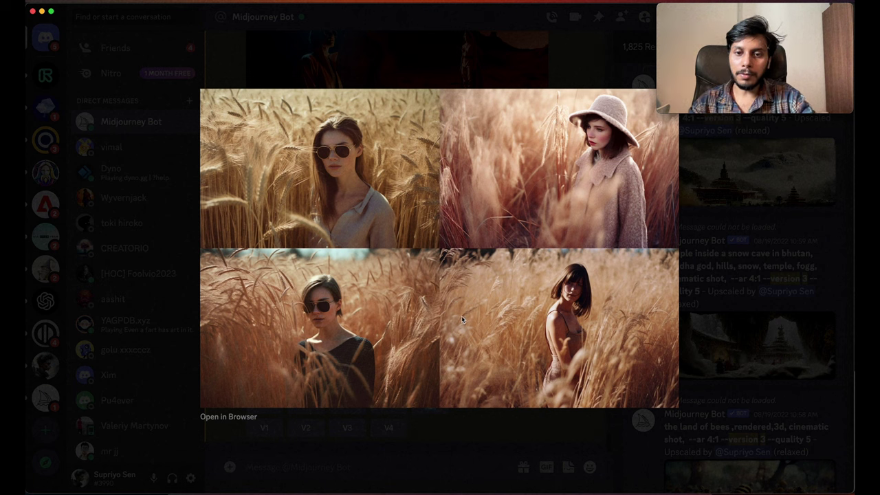
Close the grass-field preview and scroll back up to the earlier mars fashion grids.
click(702, 290)
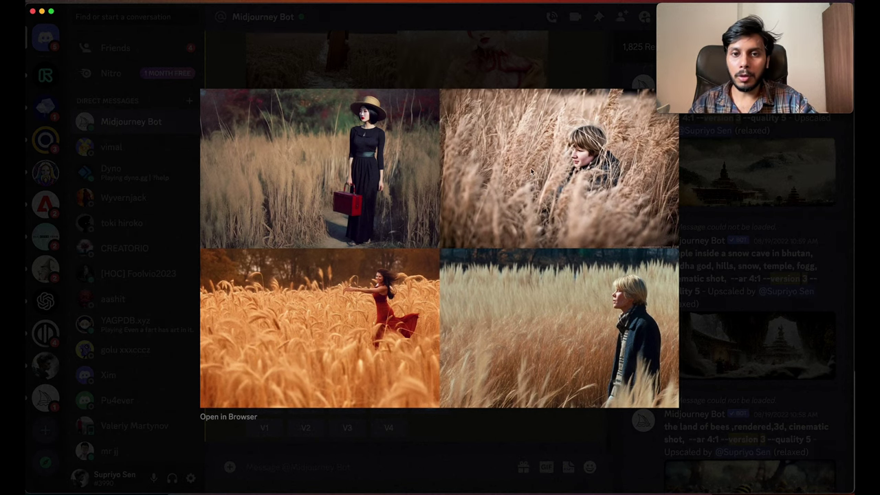
click(698, 255)
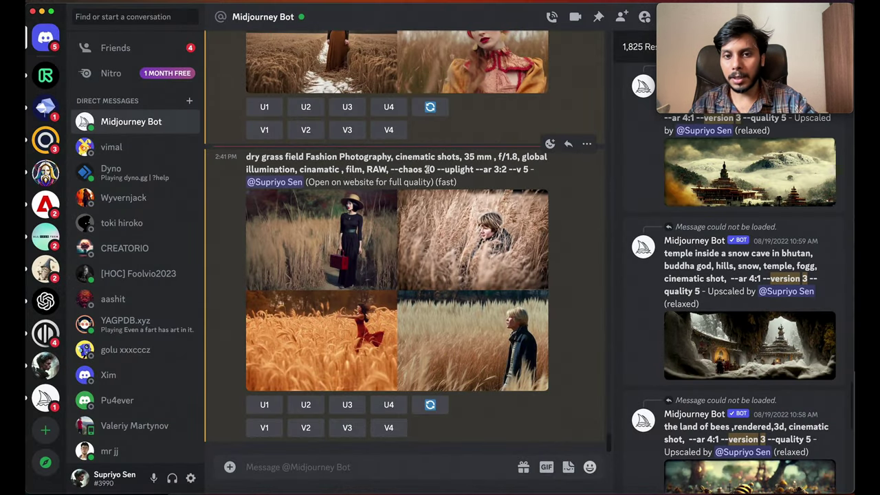
scroll(433, 183, up, 10)
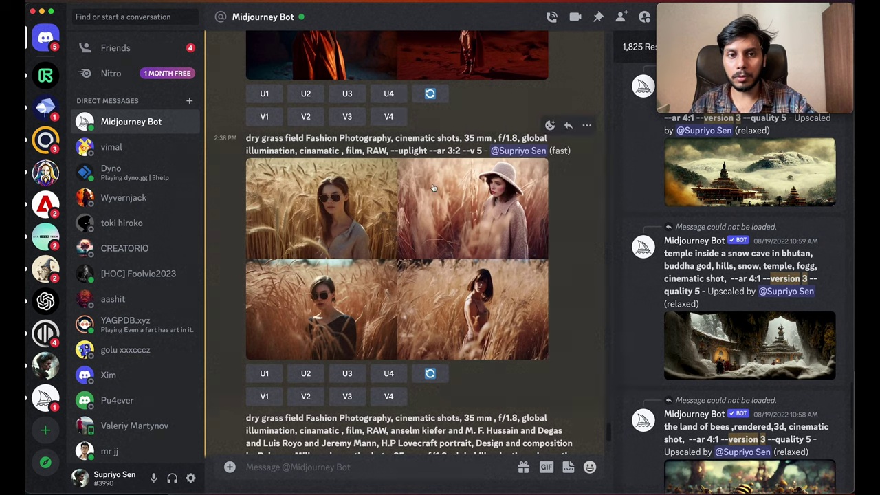
drag(253, 140, 365, 139)
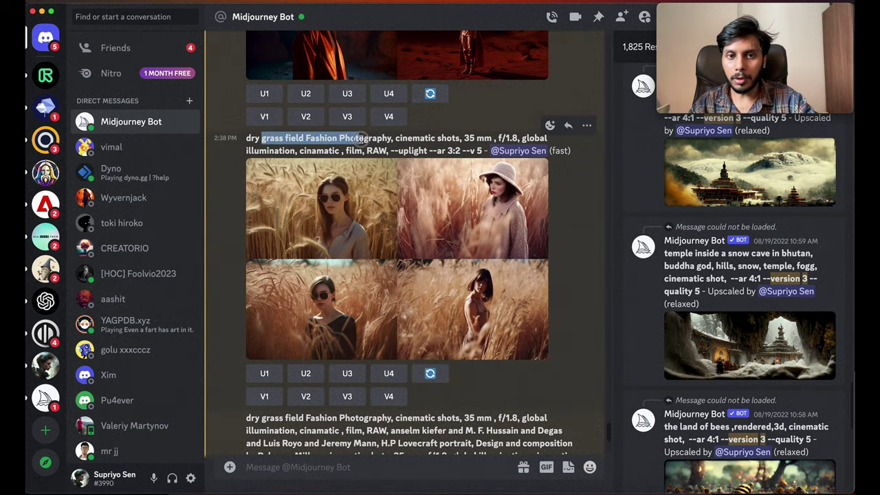
scroll(243, 223, up, 5)
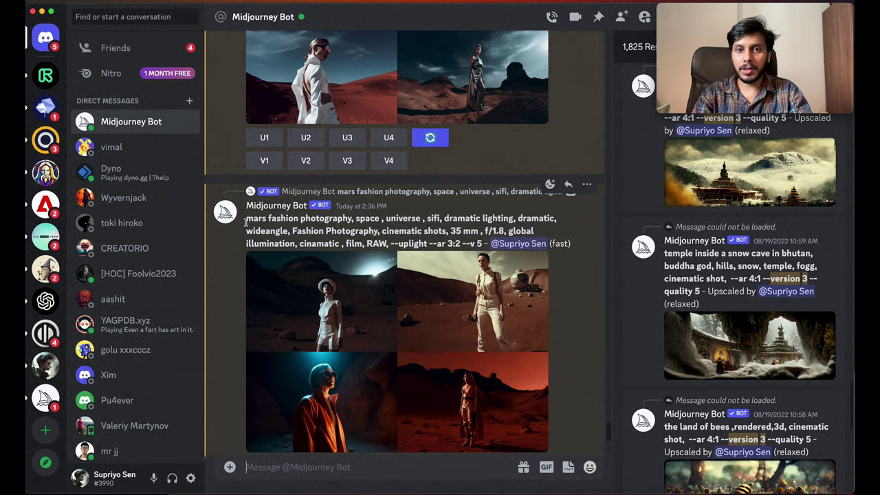
scroll(289, 255, down, 2)
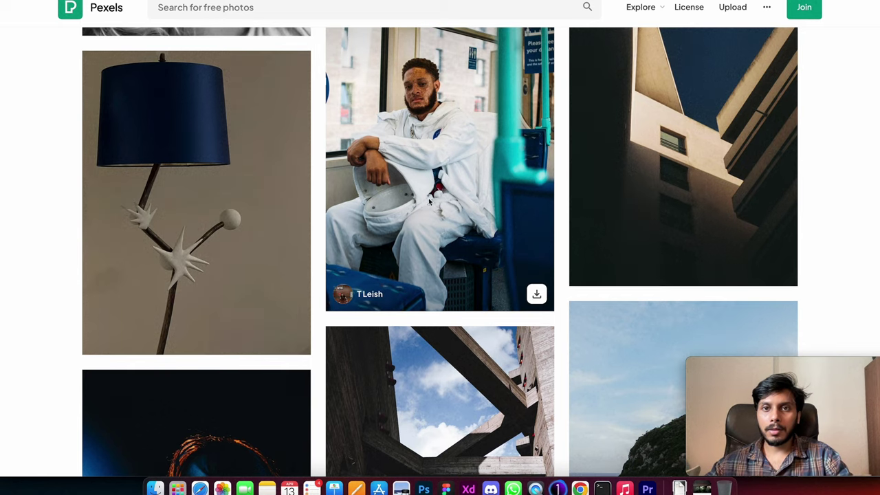
Paste the stock bridge photo into the collage and scale it to fit the page.
scroll(430, 200, up, 3)
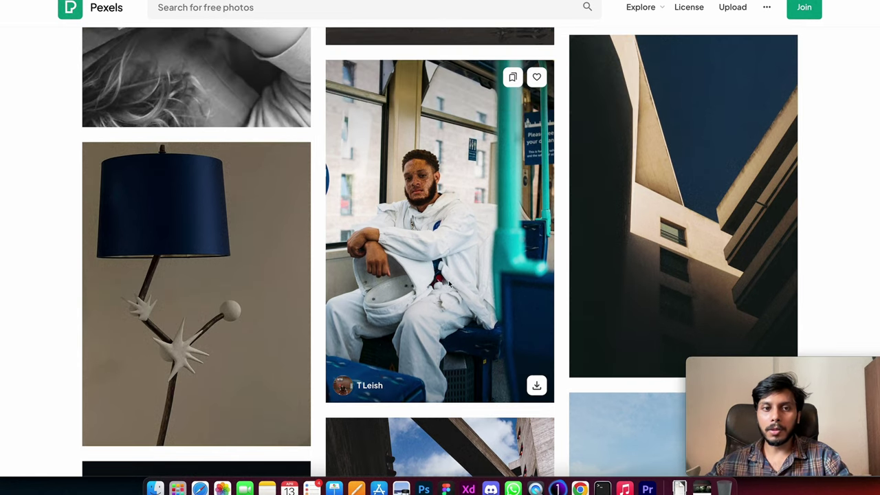
scroll(619, 158, down, 2)
right_click(637, 137)
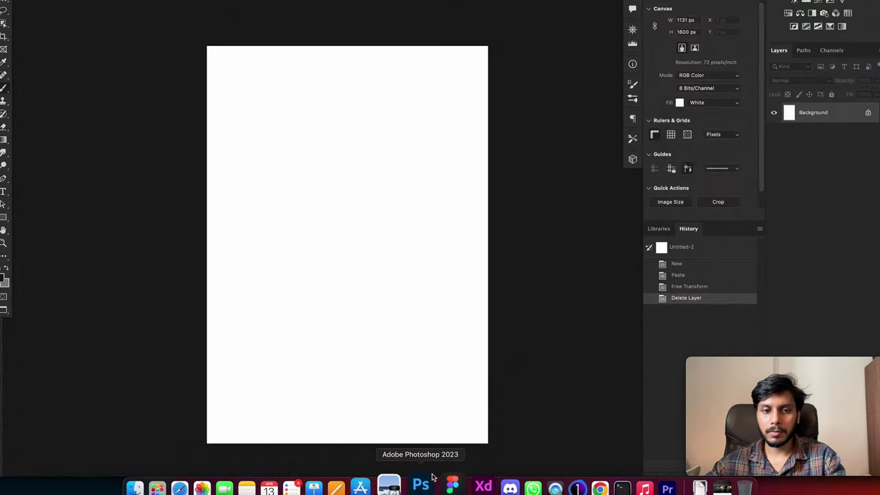
key(super+v)
key(super+t)
drag(488, 444, 407, 264)
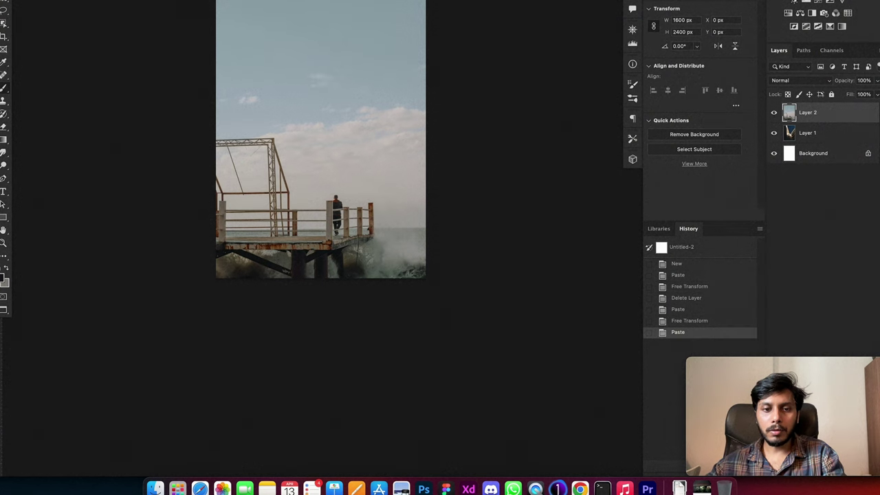
Lasso and delete the sky area at the top of the bridge photo.
key(b)
mouse_move(428, 203)
mouse_down()
mouse_move(345, 198)
mouse_move(315, 185)
mouse_move(298, 149)
mouse_up()
key(super+d)
mouse_move(457, 199)
mouse_down()
mouse_move(334, 183)
mouse_move(266, 114)
mouse_move(220, 3)
mouse_move(492, 112)
mouse_up()
key(Delete)
key(super+d)
key(z)
mouse_move(395, 192)
mouse_down()
mouse_move(440, 202)
mouse_move(411, 121)
mouse_up()
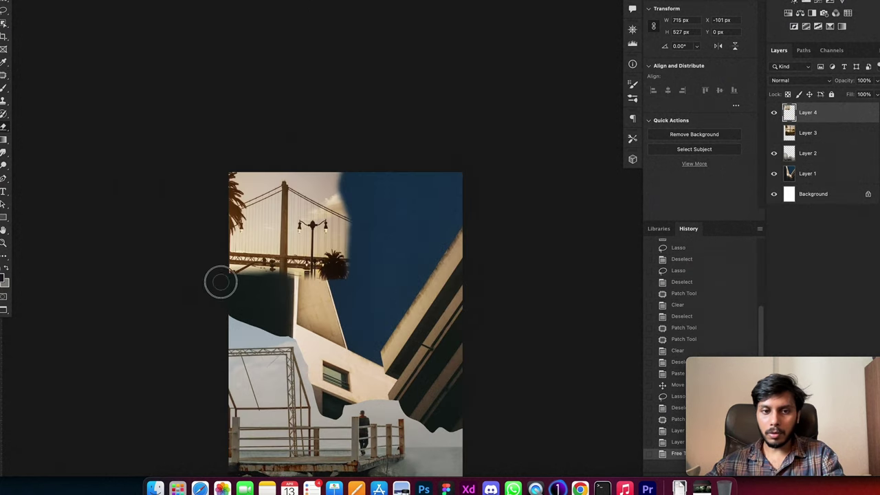
Erase the bridge layer's lower-left and right edges with a larger eraser brush.
drag(221, 282, 272, 286)
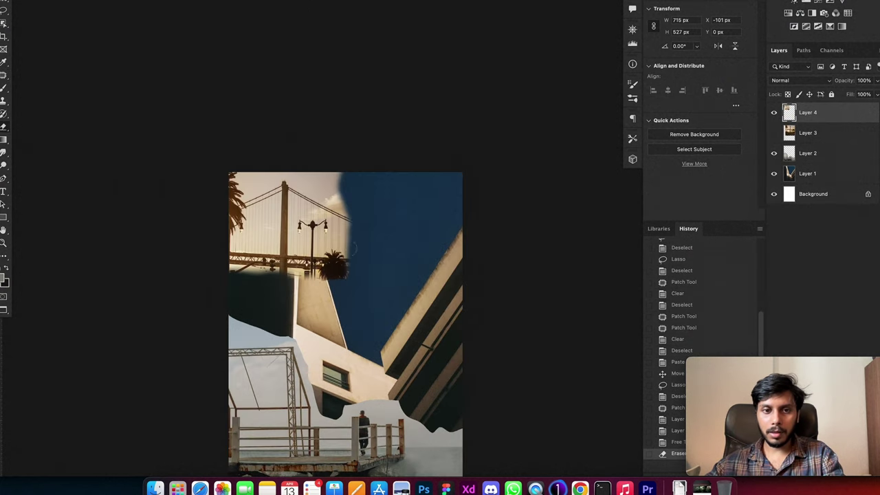
key(bracketright)
key(bracketright)
key(bracketright)
mouse_move(369, 252)
mouse_down()
mouse_move(368, 178)
mouse_move(350, 147)
mouse_up()
Copy the photo from the browser, set the pasted layer to Screen blending, and rotate it.
scroll(385, 230, up, 1)
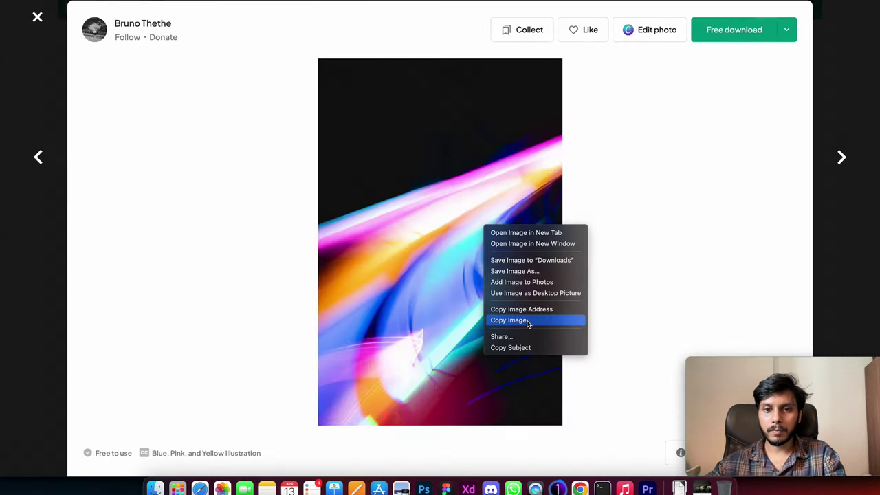
click(528, 321)
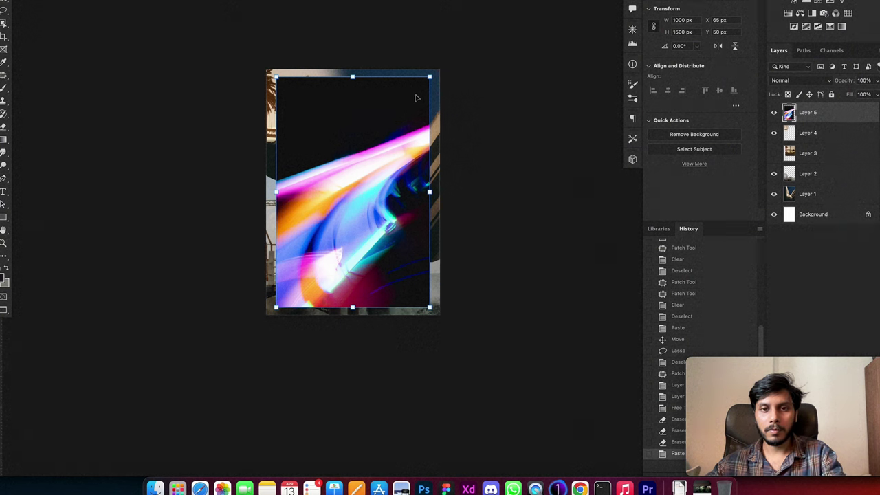
click(801, 80)
click(791, 167)
key(ctrl+t)
drag(516, 99, 530, 212)
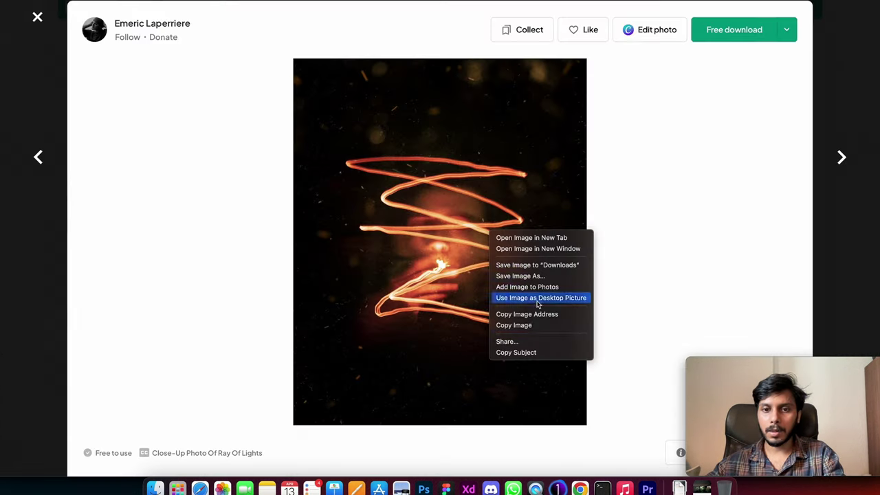
Paste the light-trail photo into Photoshop as a new layer and shift it down-left.
click(527, 325)
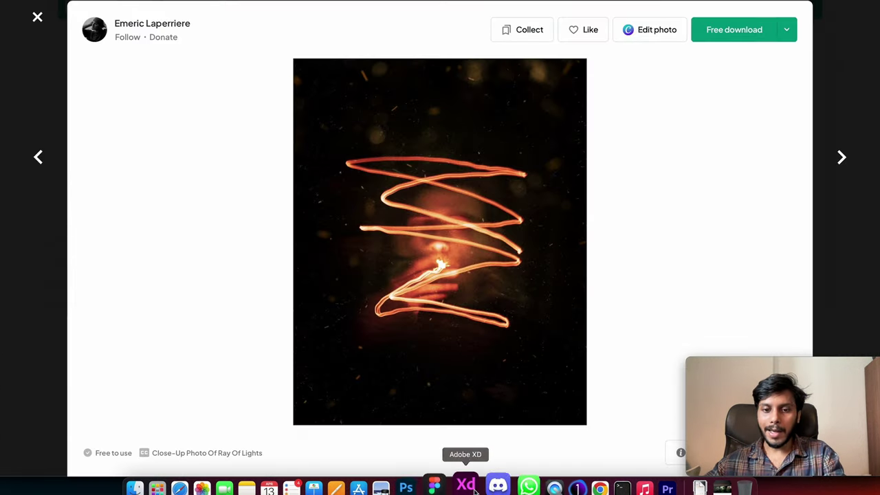
click(424, 489)
key(super+v)
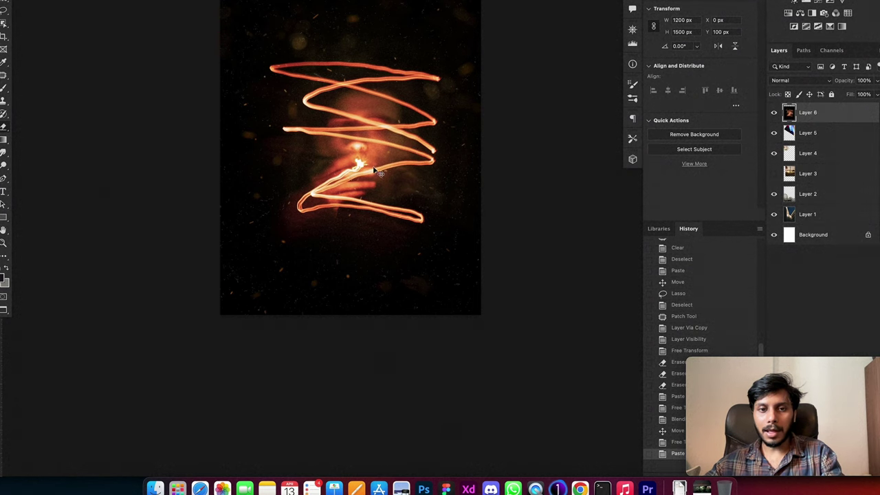
drag(377, 172, 352, 233)
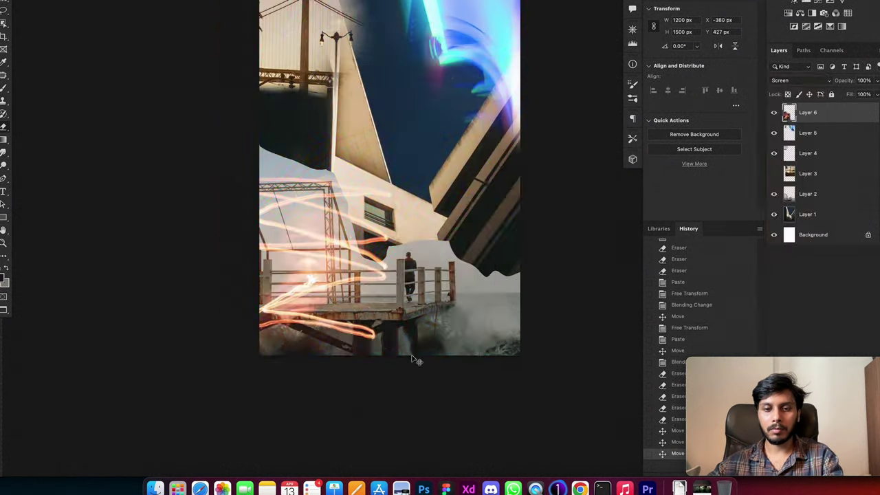
Paste another image into the collage, set it to Color blending, and move it into place.
key(super+v)
click(801, 80)
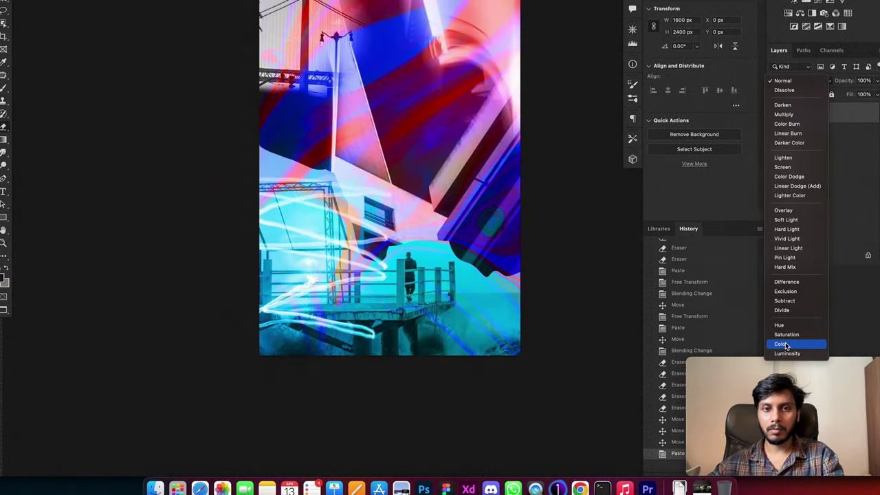
click(785, 346)
drag(385, 262, 364, 149)
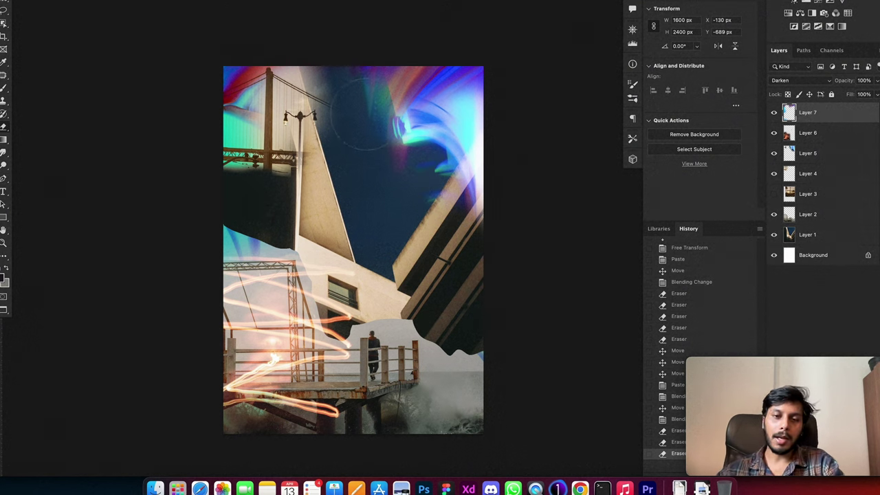
Send an /imagine prompt using the collage image link plus cinematic fashion photography keywords.
click(490, 489)
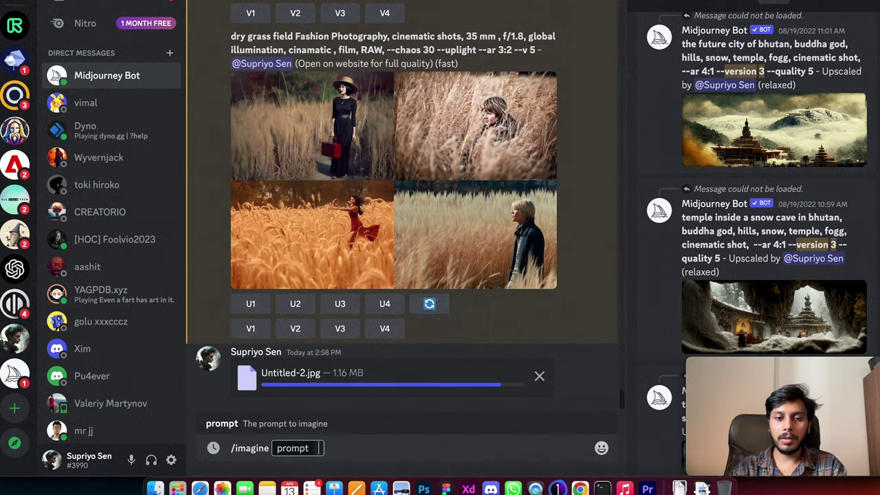
drag(323, 323, 324, 447)
key(Return)
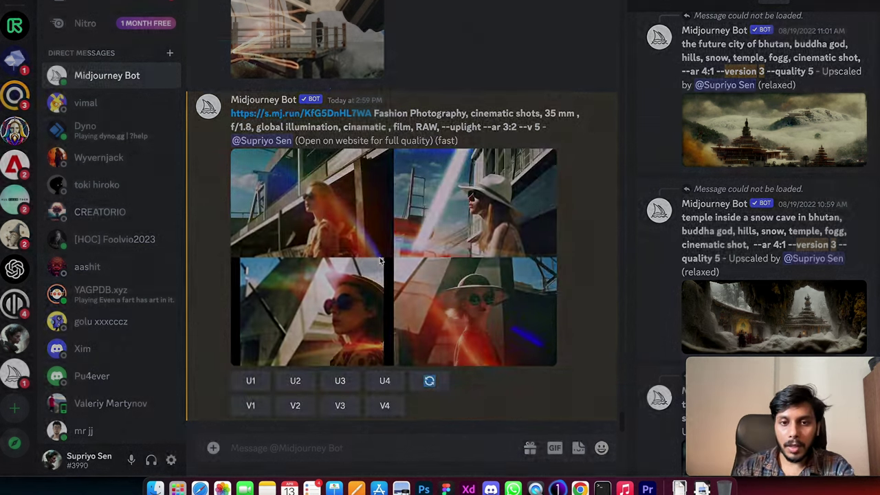
View the finished grid of four sunglassed women in hats full size and scroll through the chat.
click(440, 213)
key(Escape)
scroll(301, 142, up, 2)
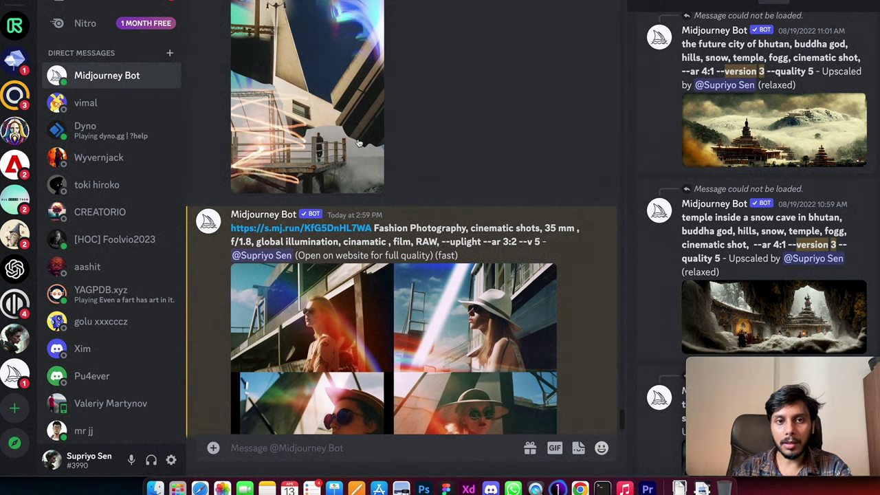
scroll(375, 23, down, 1)
scroll(377, 26, up, 3)
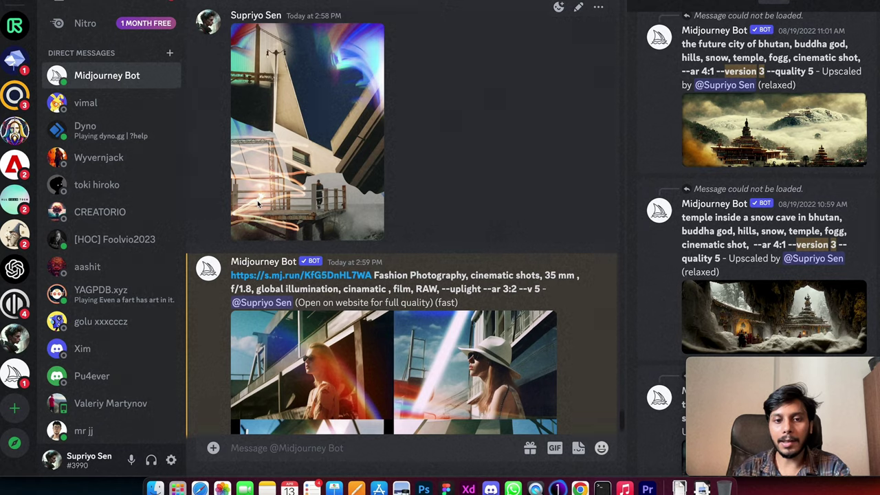
scroll(329, 355, down, 5)
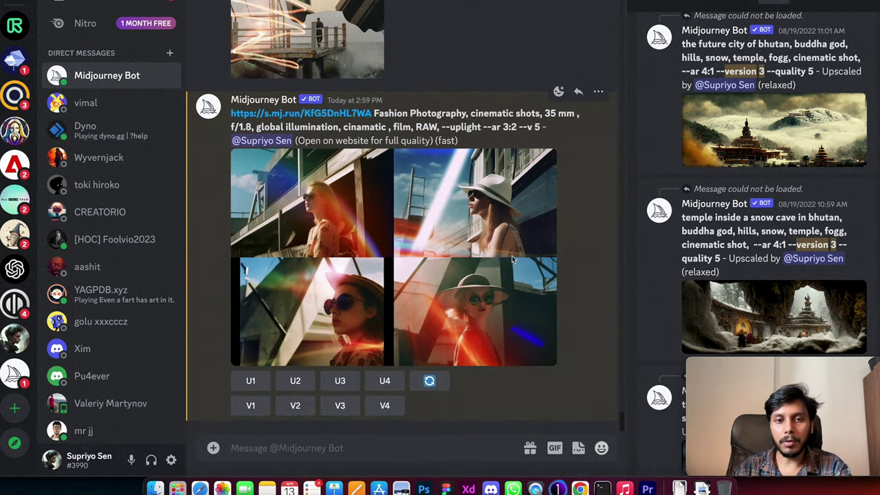
click(473, 260)
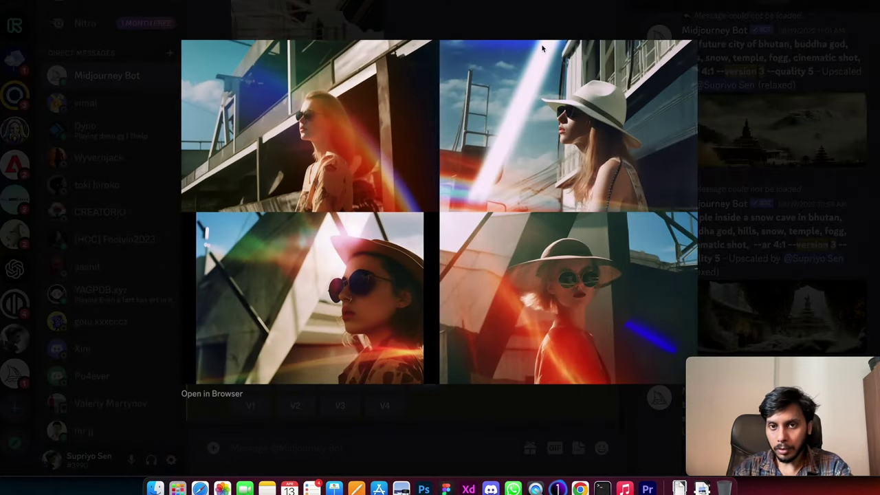
click(548, 23)
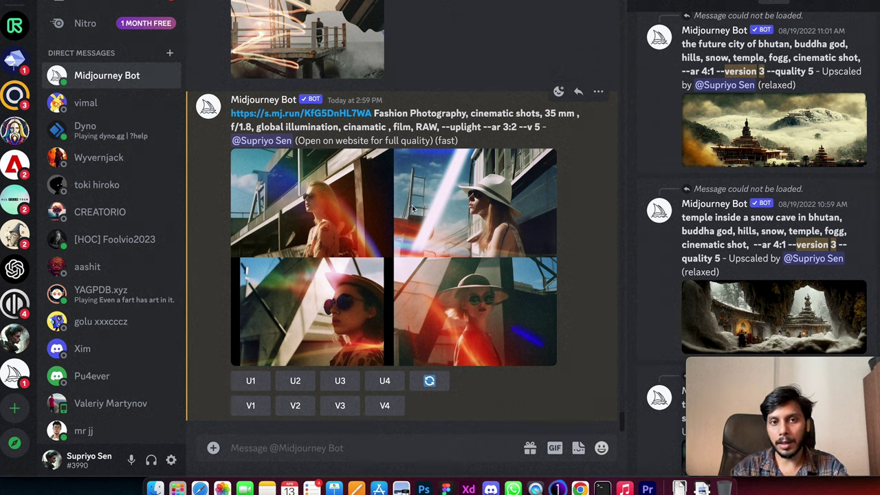
scroll(440, 179, up, 2)
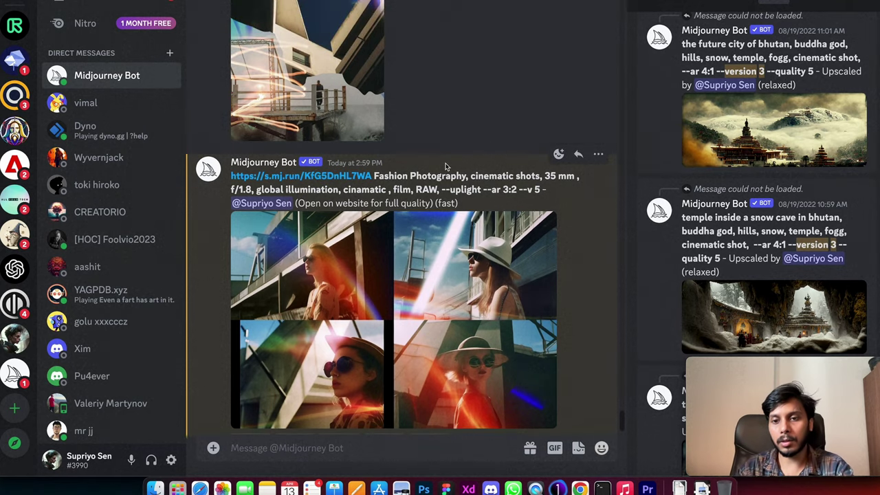
scroll(445, 166, up, 4)
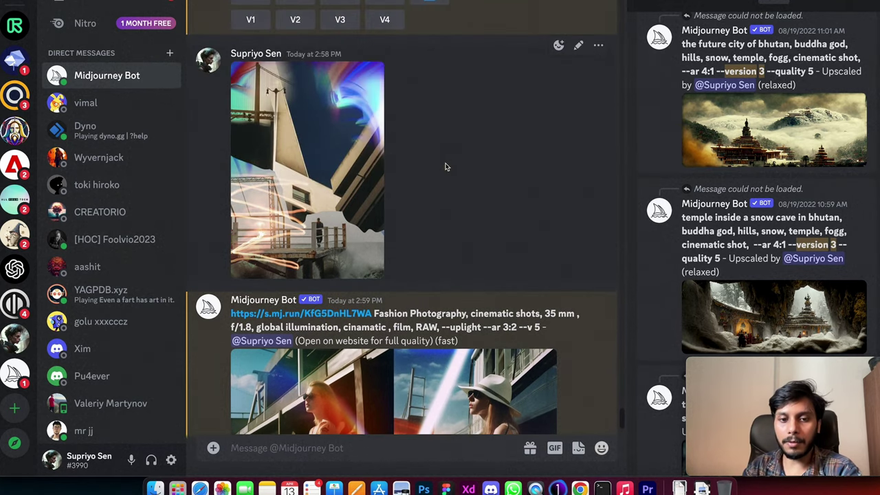
scroll(445, 166, down, 6)
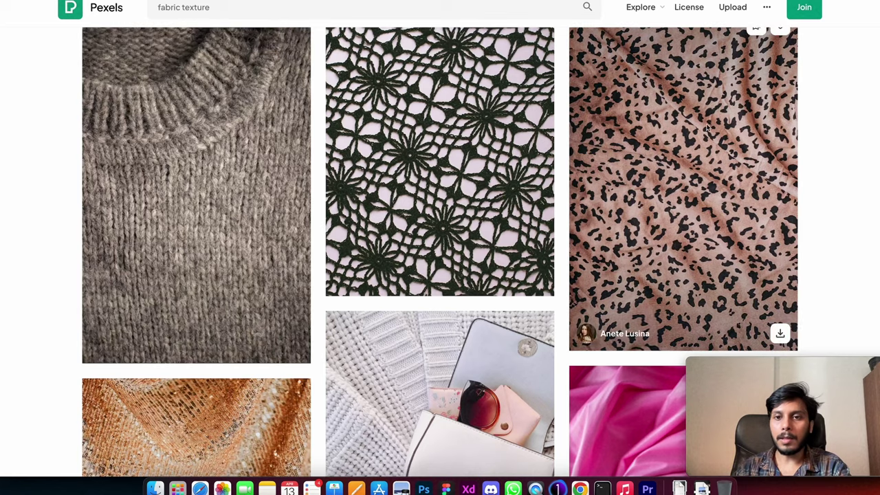
Bring up the image options for the leopard-print fabric photo in the 'fabric texture' results.
right_click(702, 189)
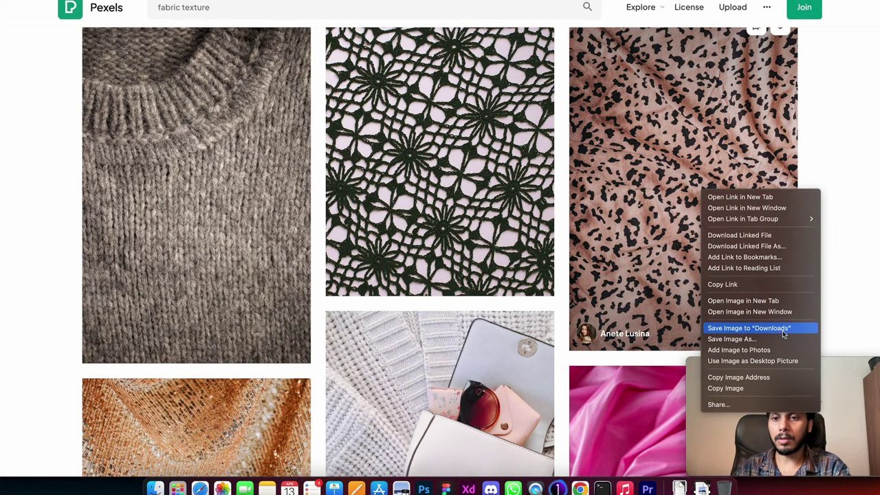
Send the leopard fabric's image address with 'use this image as the dress of the model, --fa'.
click(739, 377)
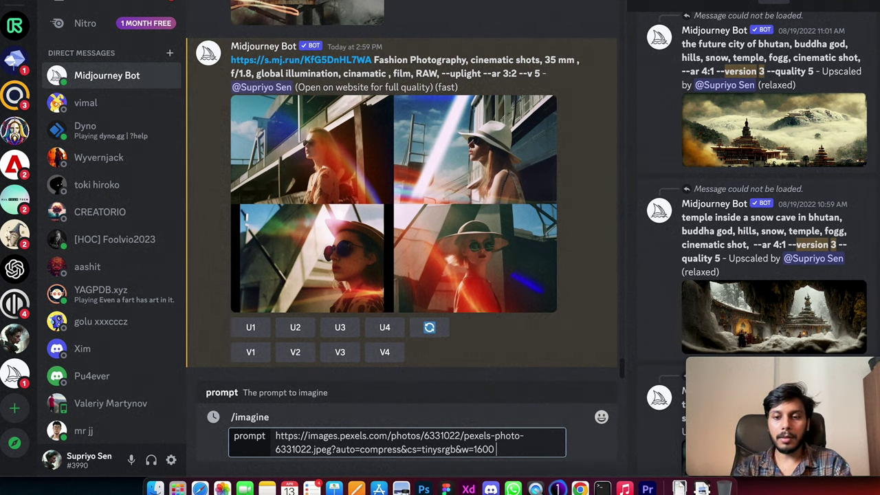
text(use this image as the dres)
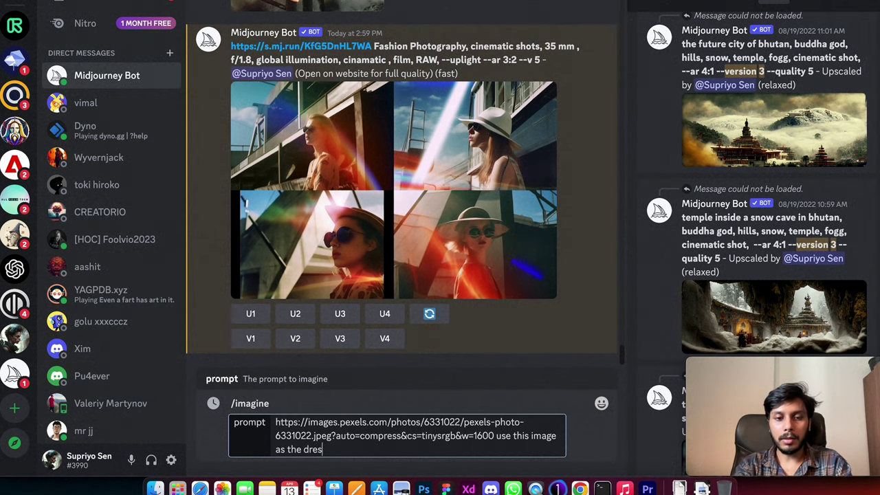
text(s of the model)
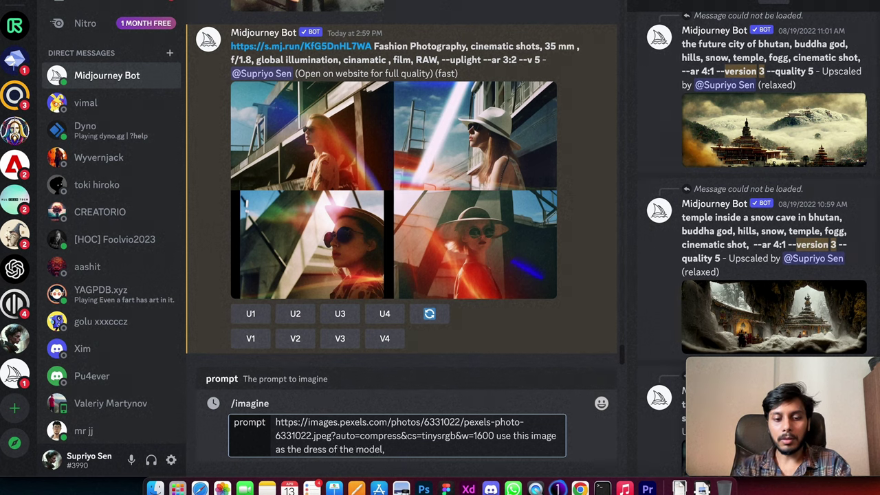
text(, --fa)
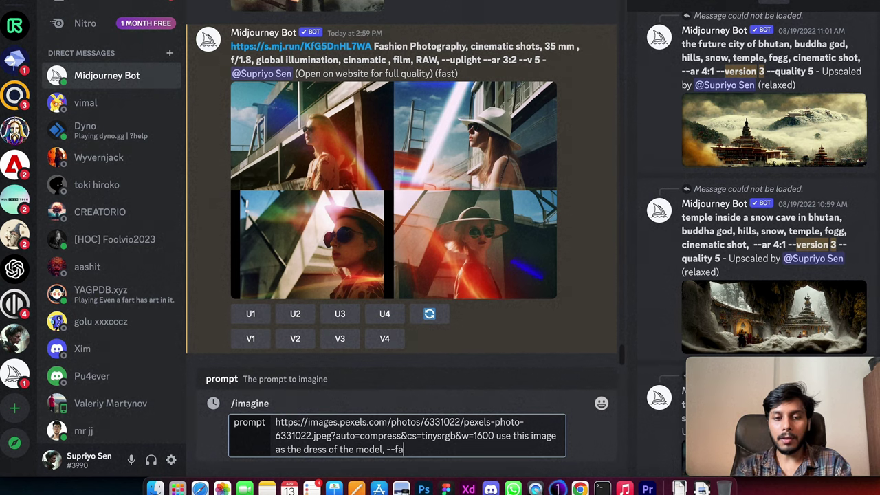
key(Return)
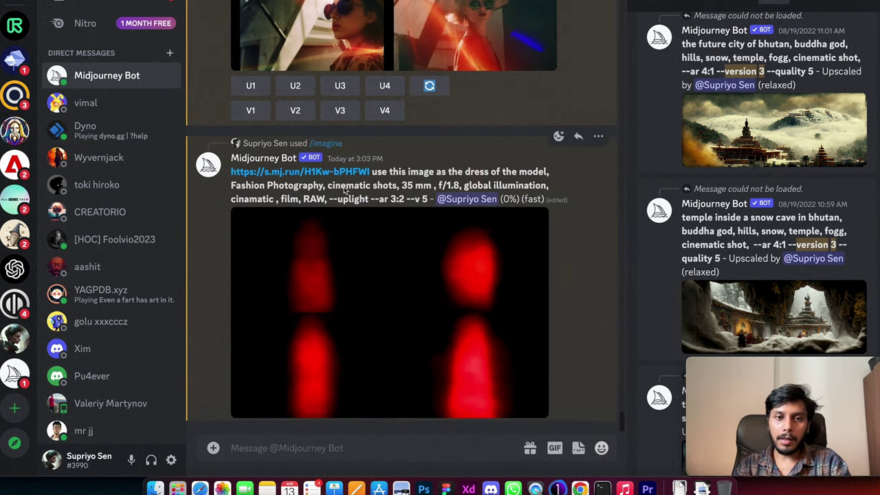
Submit a second /imagine prompt containing only the leopard image URL and --fa.
text(/)
key(Return)
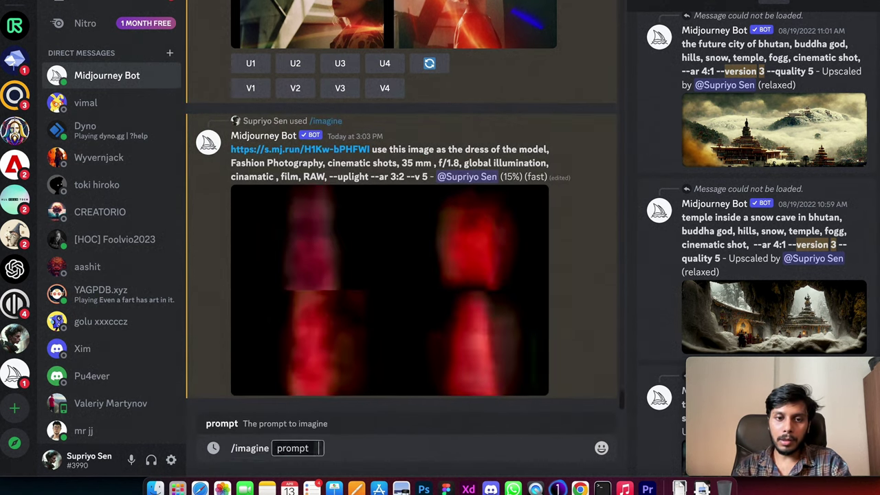
text(https://images.pexels.com/photos/6331022/pexels-photo-6331022.jpeg?auto=compress&cs=tinysrgb&w=1600)
key(super+a)
key(BackSpace)
text(https://images.pexels.com/photos/6331022/pexels-photo-6331022.jpeg?auto=compress&cs=tinysrgb&w=1600)
text(--fa)
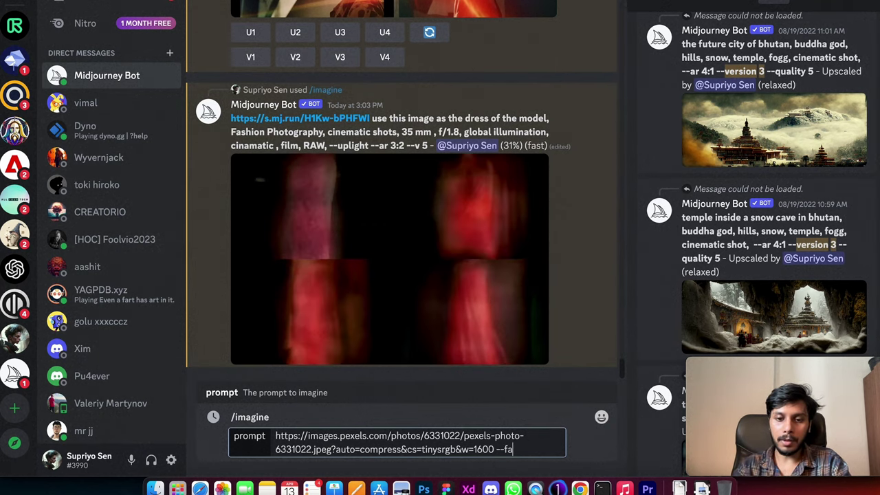
key(Return)
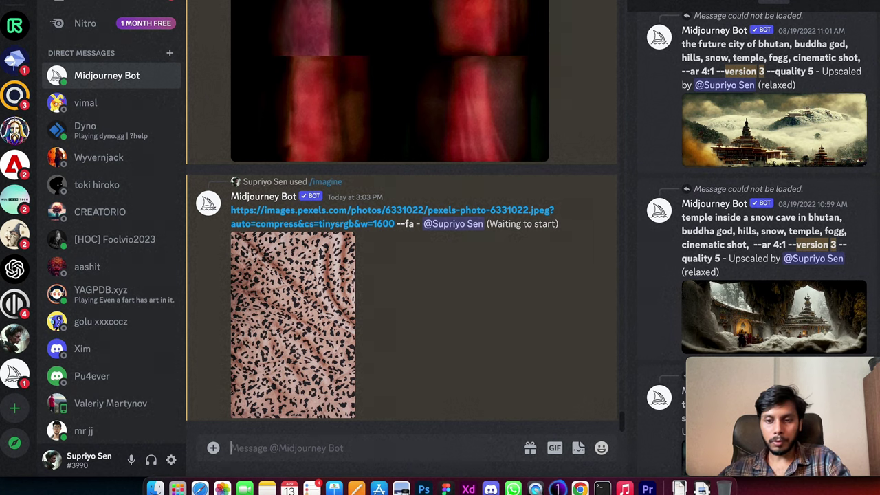
Enlarge and close both leopard-dress grids, then scroll up to the earlier dress-prompt results.
scroll(375, 126, up, 10)
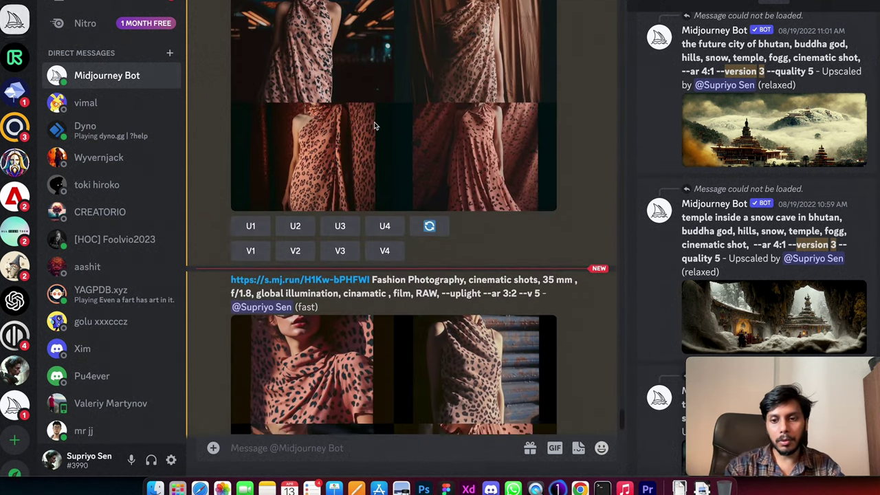
scroll(374, 126, up, 2)
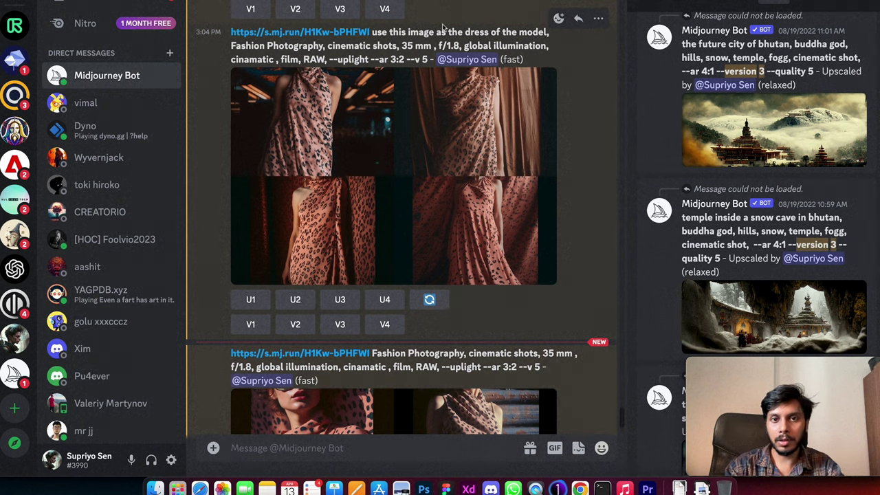
click(387, 127)
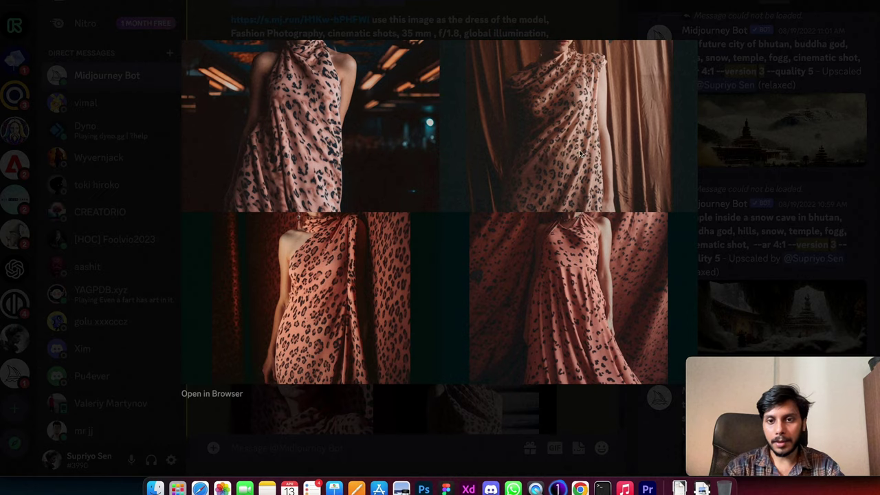
click(712, 176)
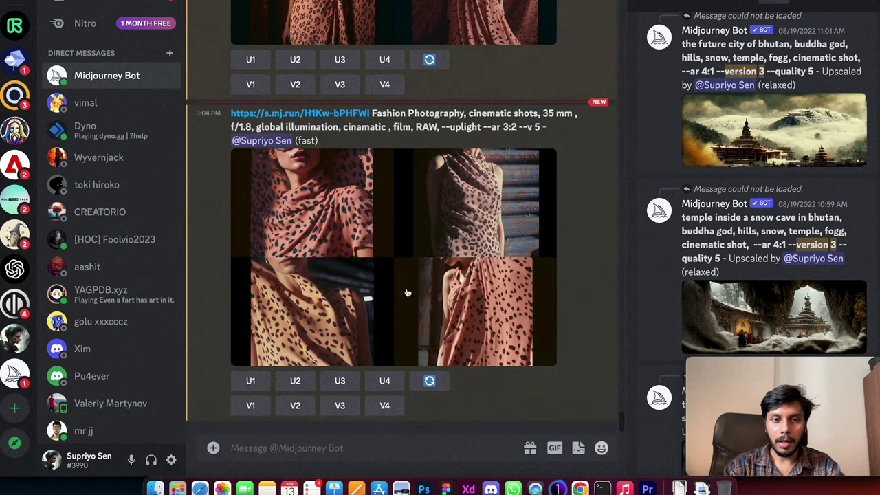
click(426, 236)
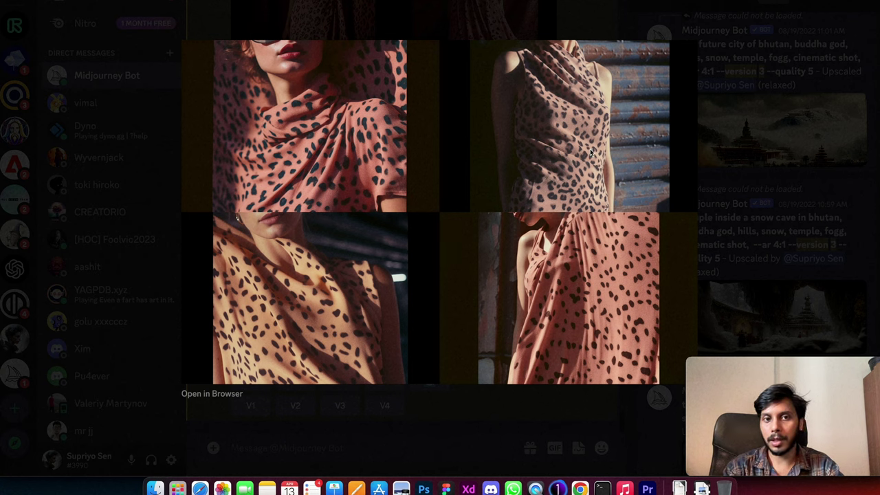
key(Escape)
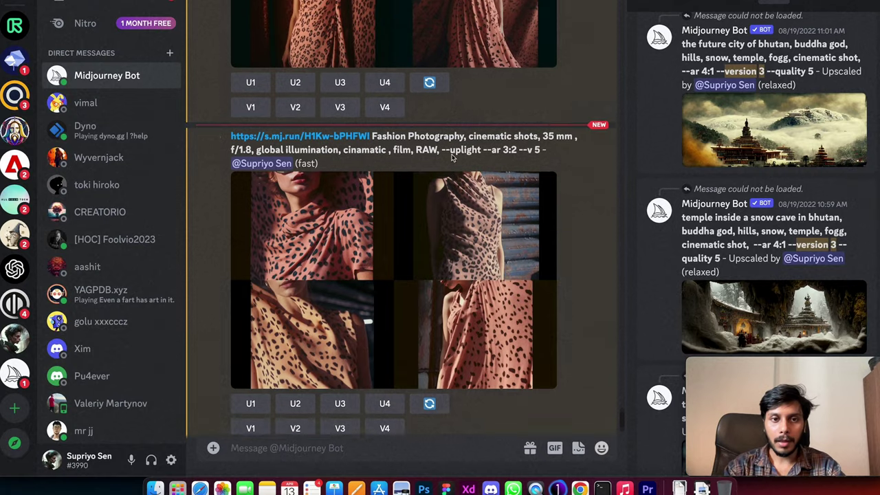
scroll(451, 157, up, 3)
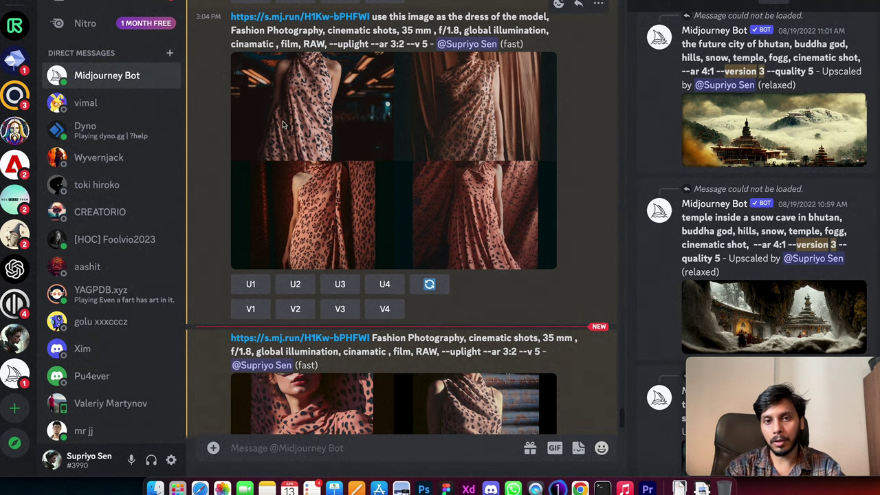
Send the pasted fashion prompt with 'full length, full shot,' inserted after Photography.
scroll(282, 125, down, 5)
text(/)
key(Return)
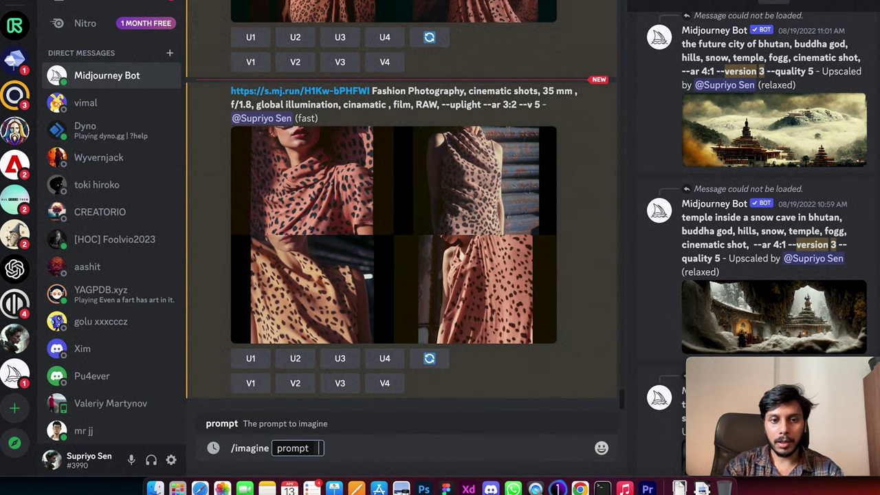
text(https://s.mj.run/H1Kw-bPHFWI Fashion Photography, cinematic shots, 35 mm , f/1.8, global illumination, cinamatic , film, RAW, --uplight --ar 3:2 --v 5)
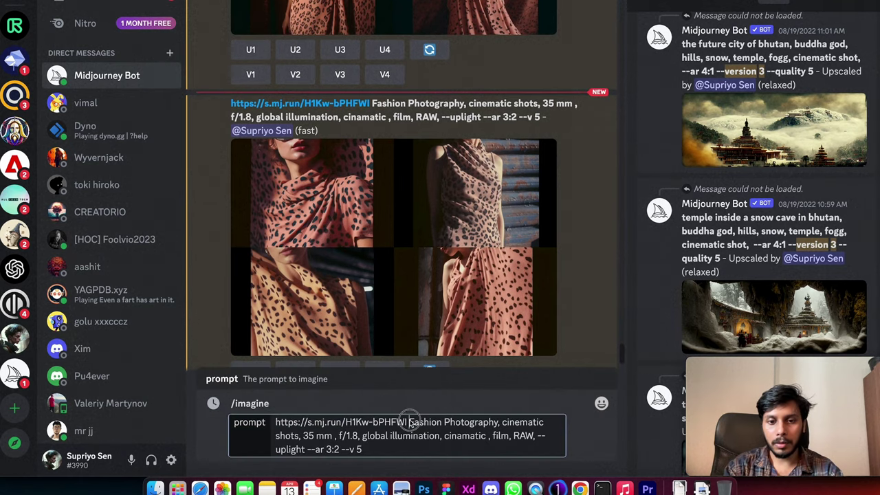
click(502, 430)
text(full lenghth)
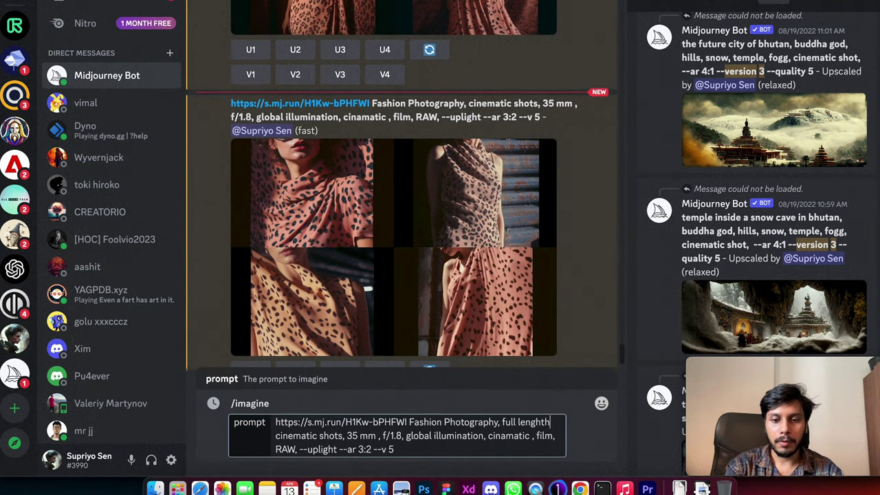
key(BackSpace)
key(BackSpace)
key(BackSpace)
text(th, full shot)
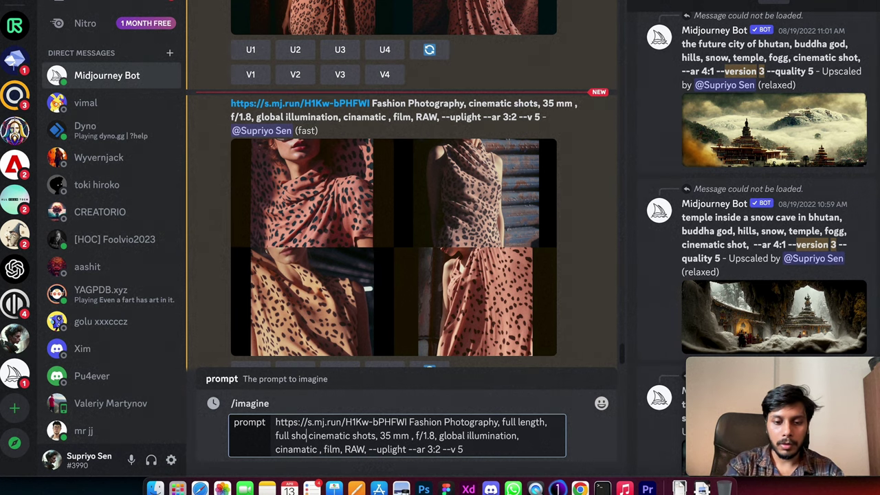
text(,)
key(Return)
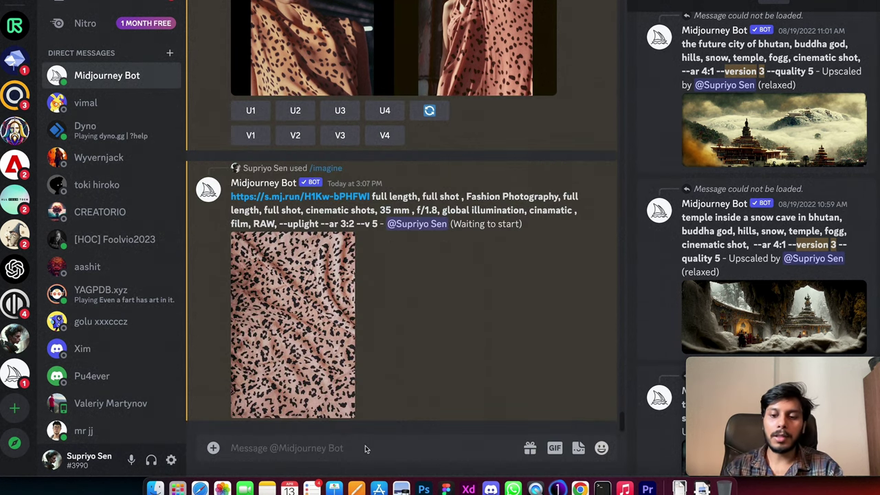
Resubmit the full-length prompt and enlarge the resulting full-length grid.
text(/)
key(Return)
text(https://s.mj.run/H1Kw-bPHFWI full length, full shot , Fashion Photography, full length, full shot, cinematic shots, 35 mm , f/1.8, global illumination, cinematic , film, RAW, --uplight --ar 3:2 --v 5)
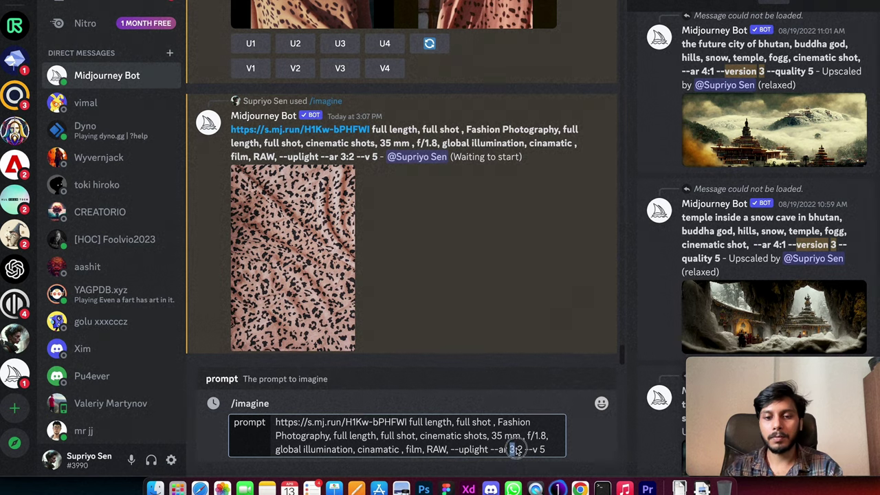
key(Return)
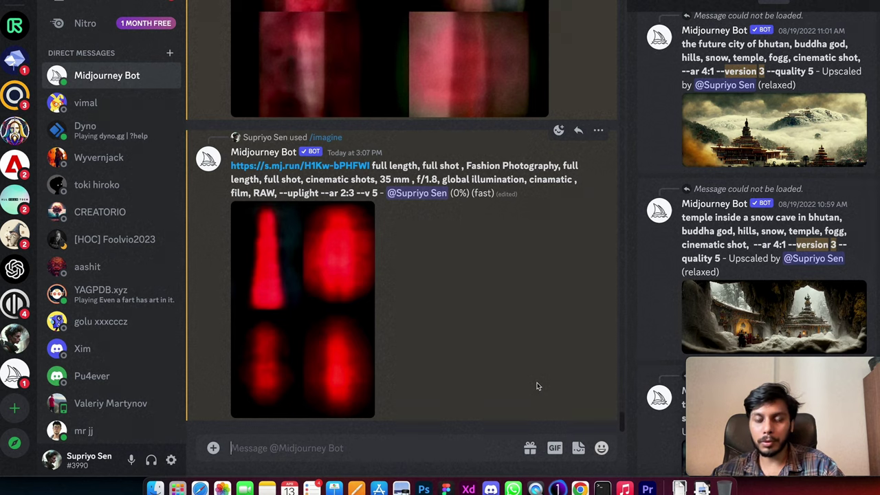
click(372, 322)
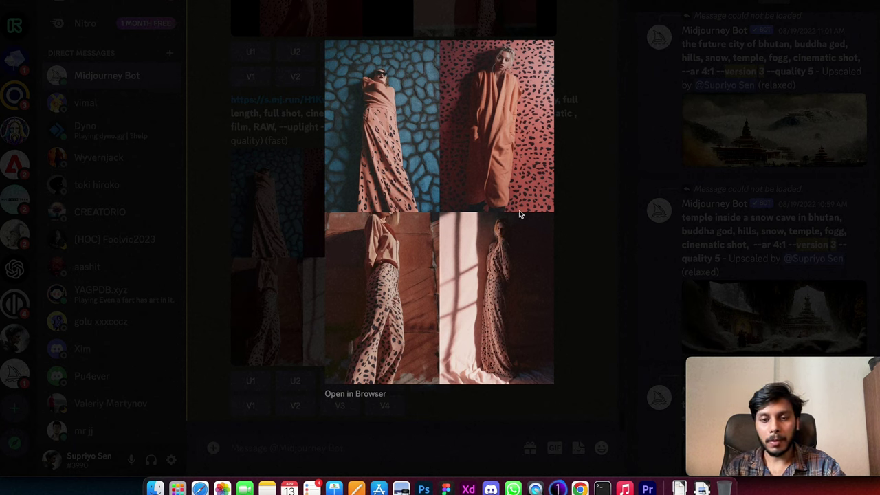
Close the full-length grid, then enlarge and close the upscaled Image #4 of the sunglassed woman.
key(Escape)
scroll(467, 207, up, 5)
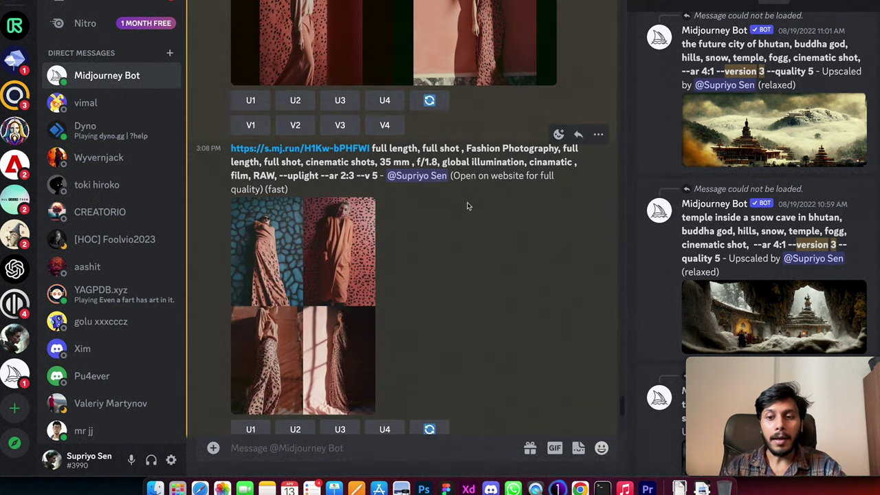
scroll(365, 232, down, 6)
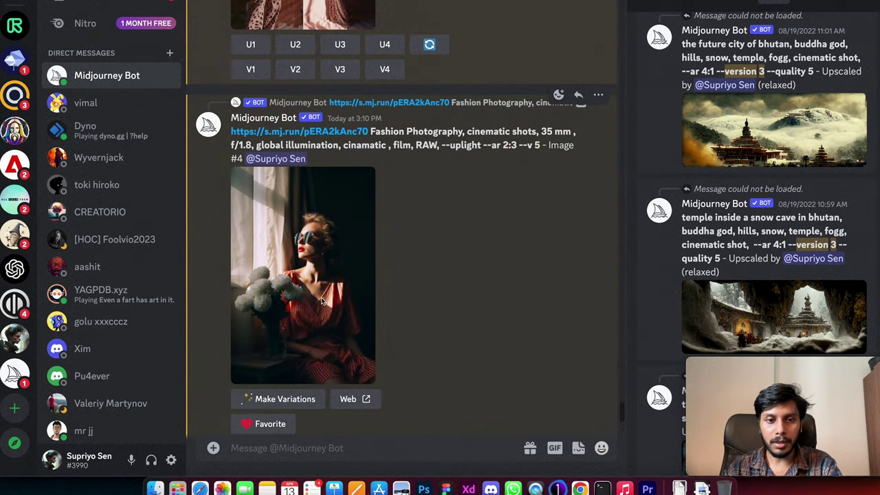
click(321, 297)
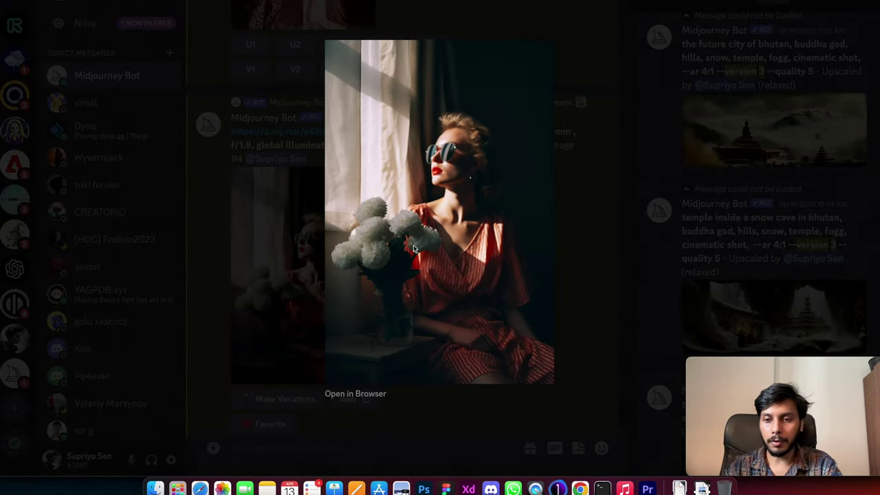
click(594, 230)
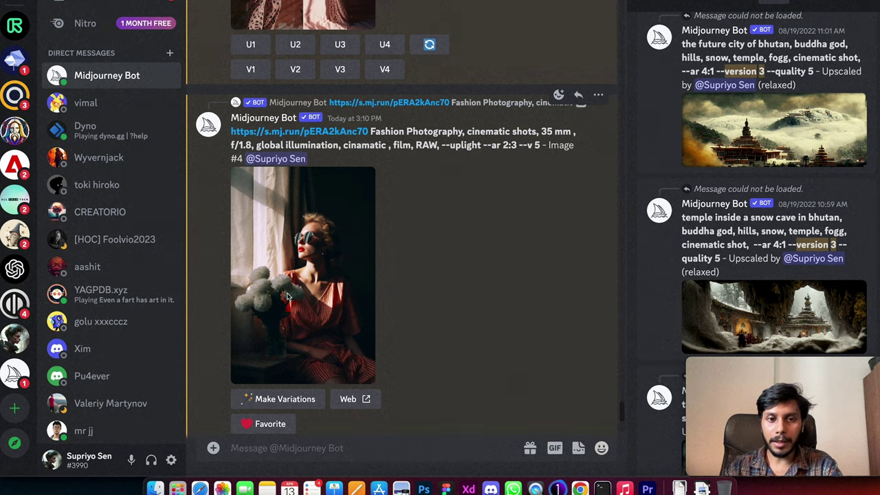
scroll(289, 297, up, 10)
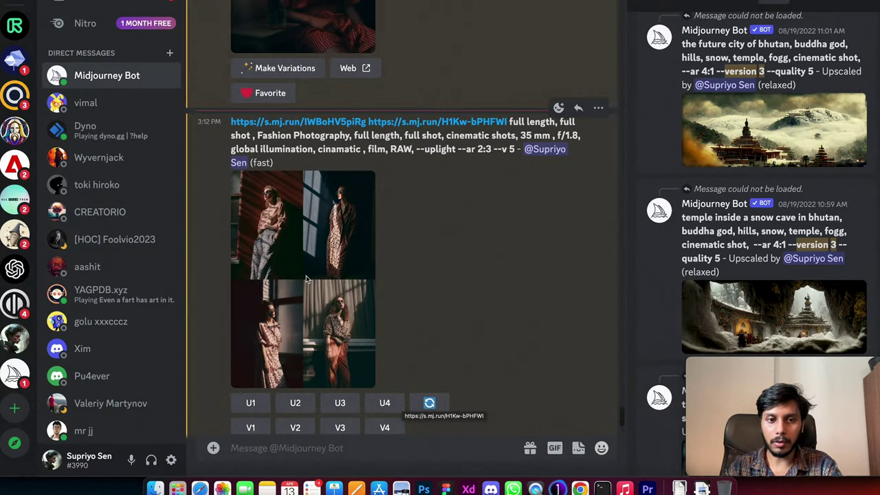
Enlarge the grid of four women twice to compare it, scrolling between messages.
click(304, 243)
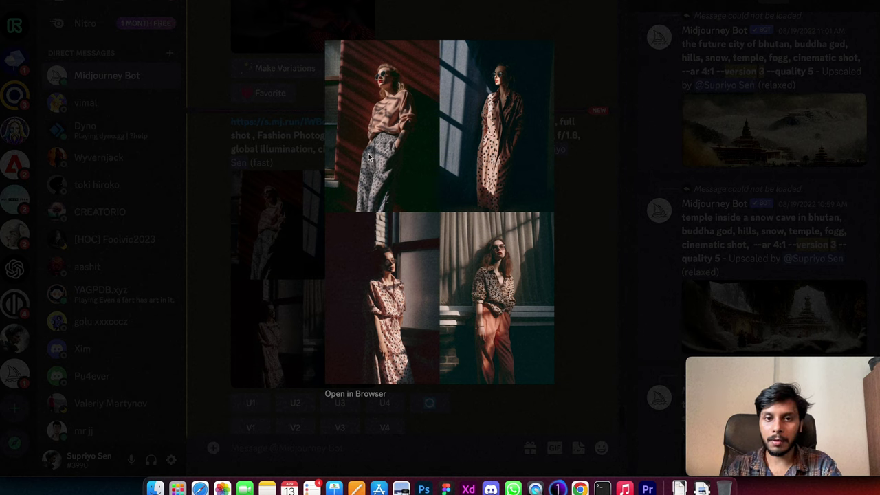
click(566, 291)
scroll(303, 192, up, 5)
scroll(313, 206, down, 3)
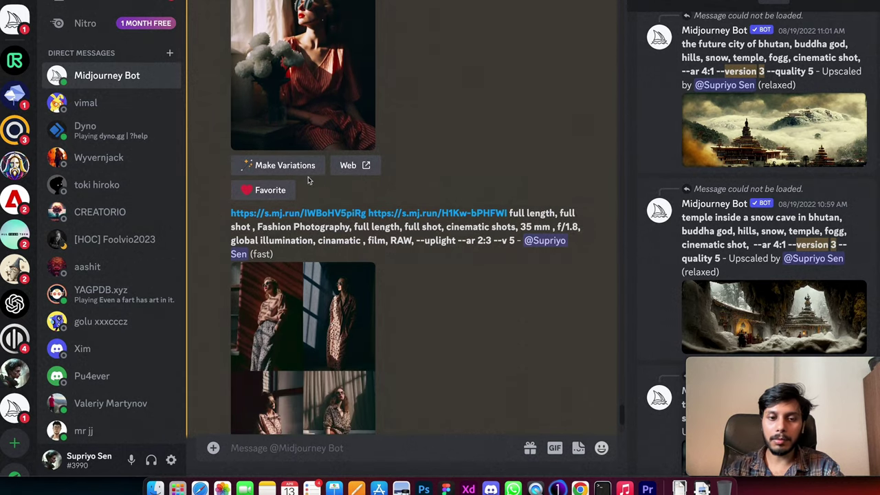
click(319, 313)
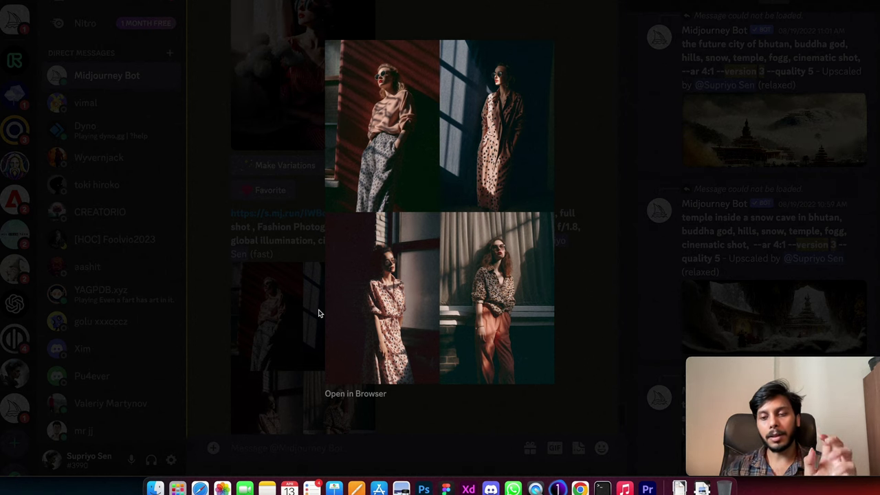
click(318, 314)
scroll(397, 201, down, 5)
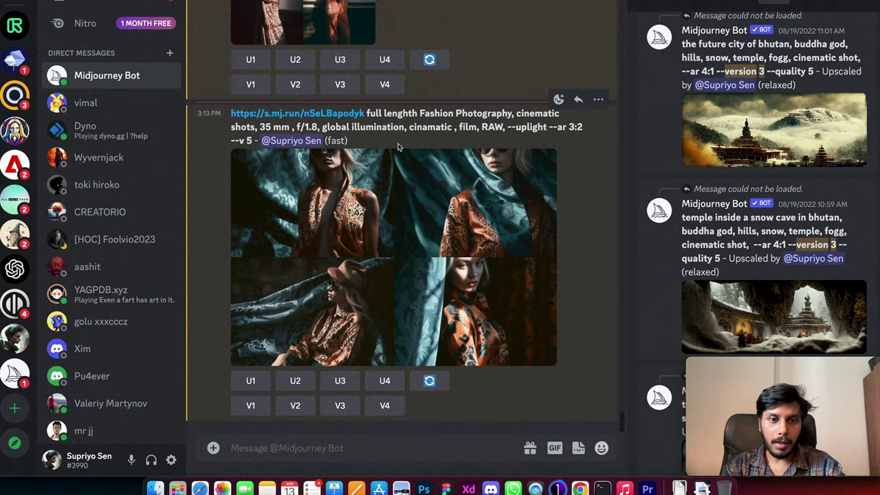
scroll(347, 132, up, 4)
Enlarge and close the tall fashion image, then the teal-fabric full-length grid.
click(378, 220)
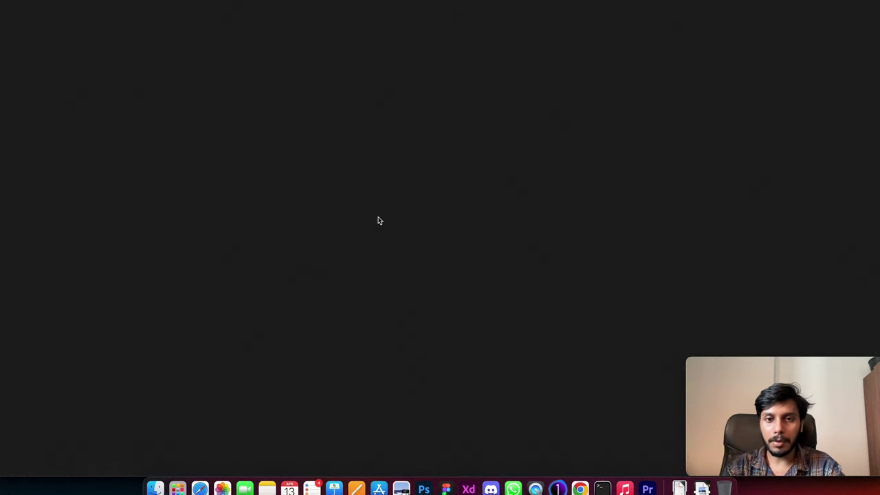
key(Escape)
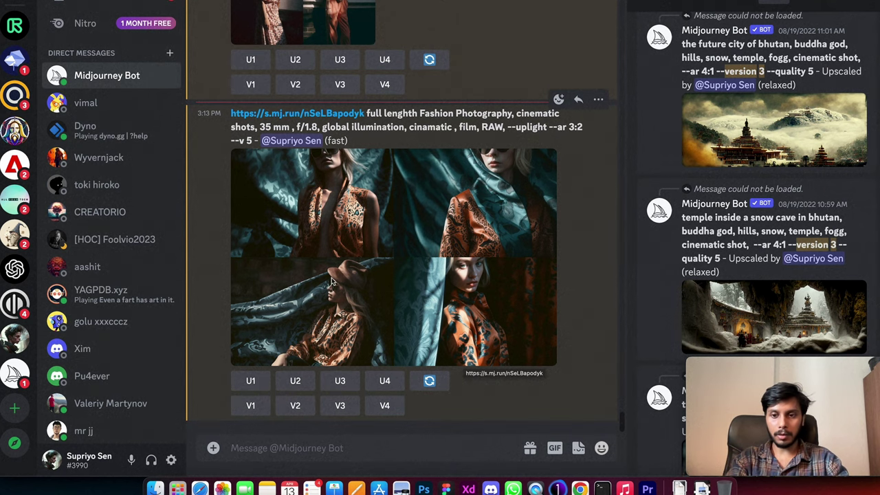
click(410, 259)
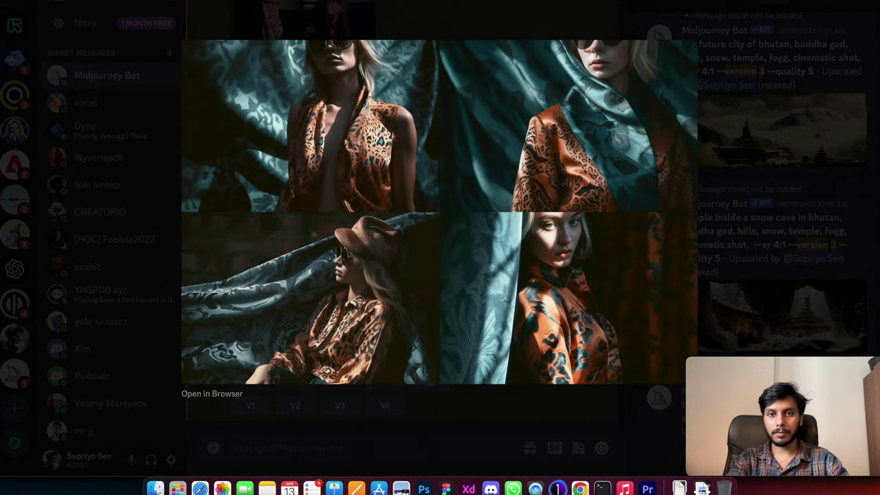
click(483, 20)
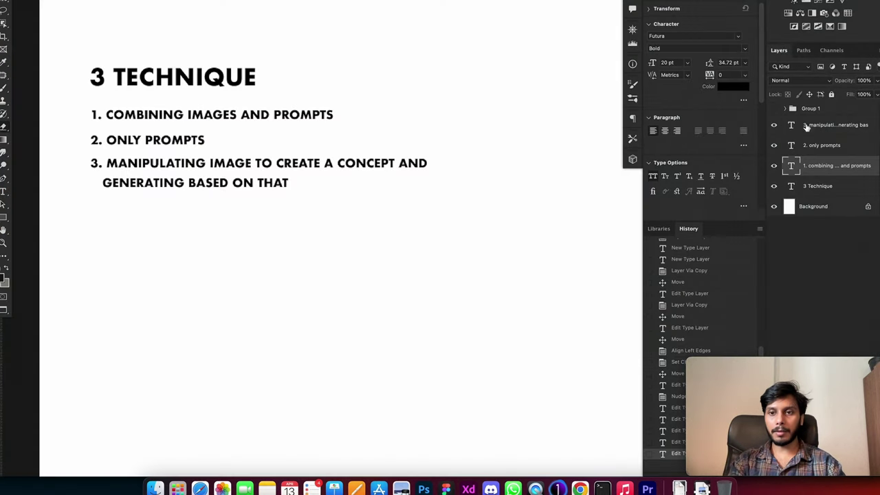
Group the 3 Technique text layers with Ctrl+G and reveal Group 1's virtual wardrobe slide.
click(807, 127)
key(ctrl+g)
click(774, 121)
click(774, 109)
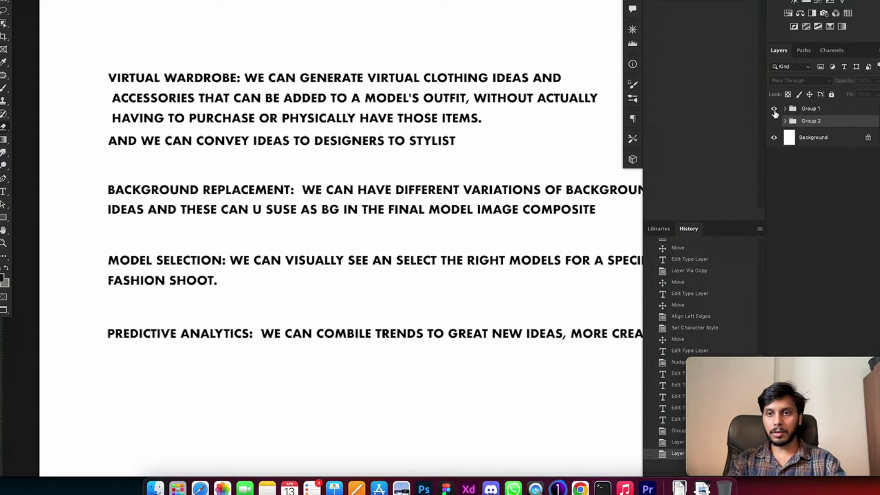
scroll(506, 183, right, 5)
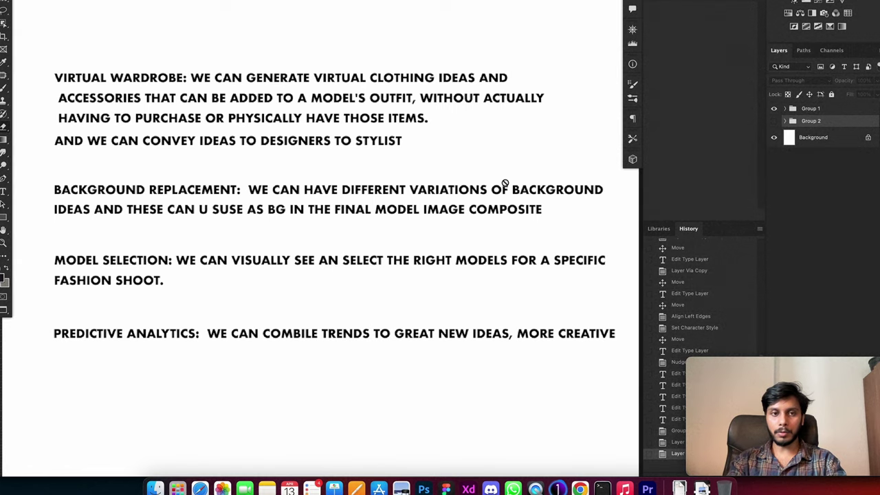
scroll(503, 185, down, 2)
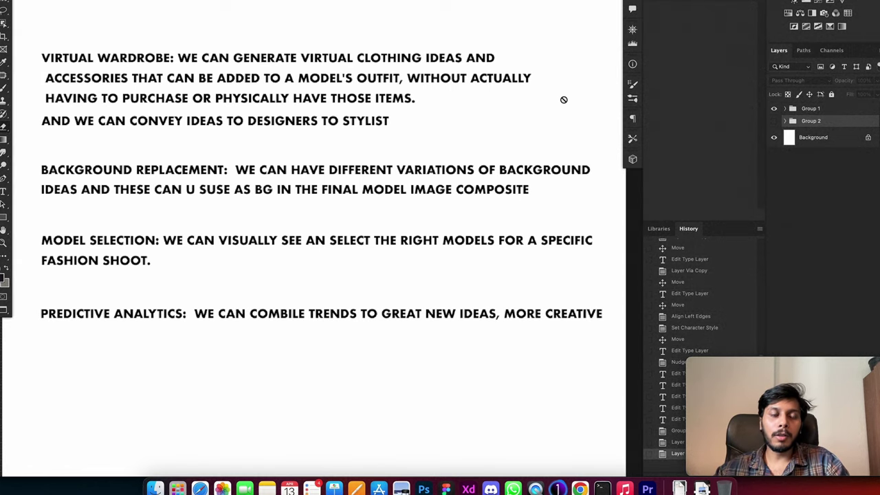